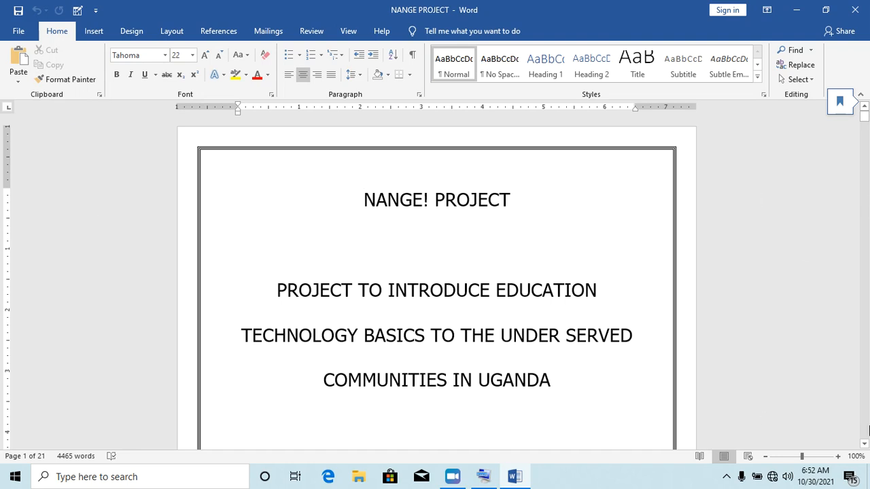
# - Look through the document from the cover page to the end of Chapter 1's first page and return to the start
pyautogui.click(864, 446)
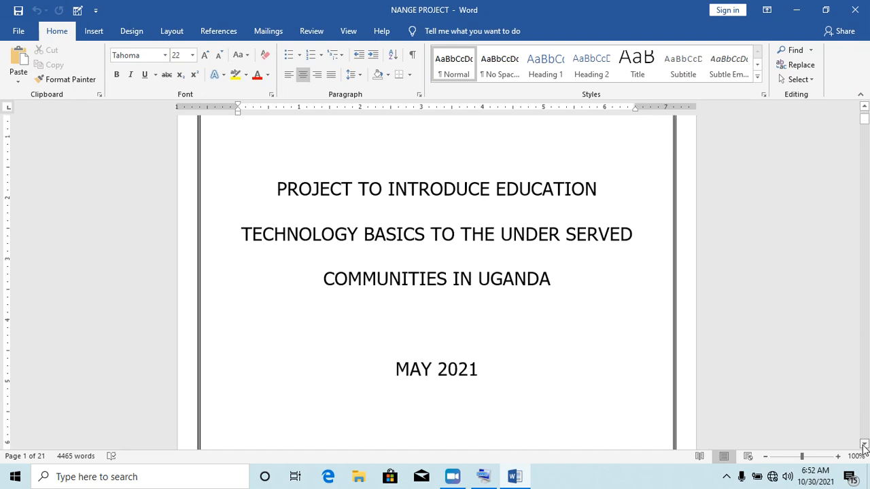
pyautogui.click(864, 446)
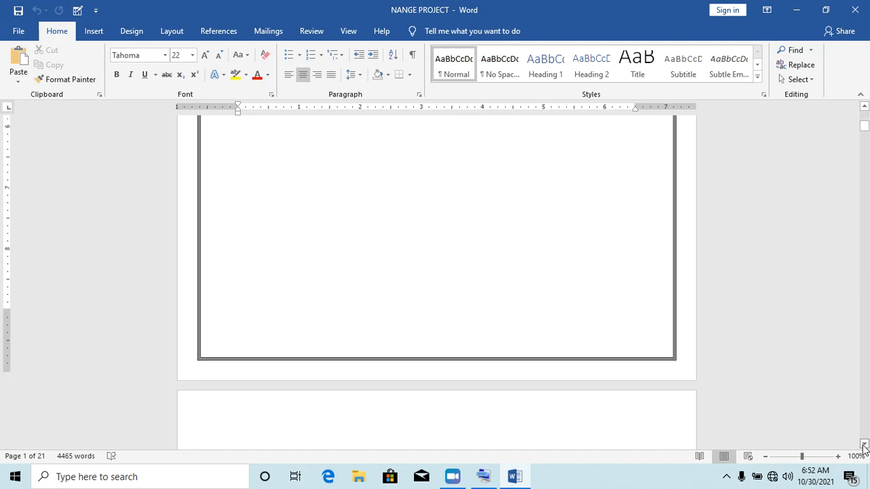
pyautogui.click(864, 446)
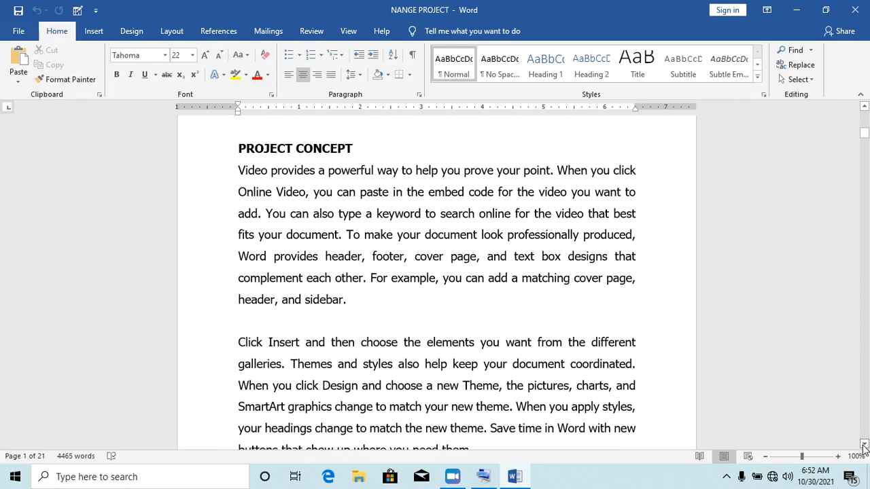
pyautogui.click(863, 446)
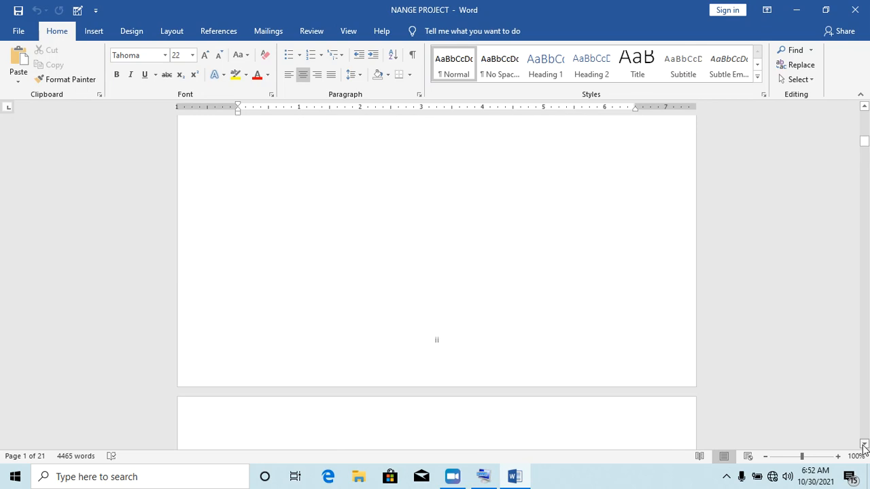
pyautogui.click(864, 445)
pyautogui.click(864, 446)
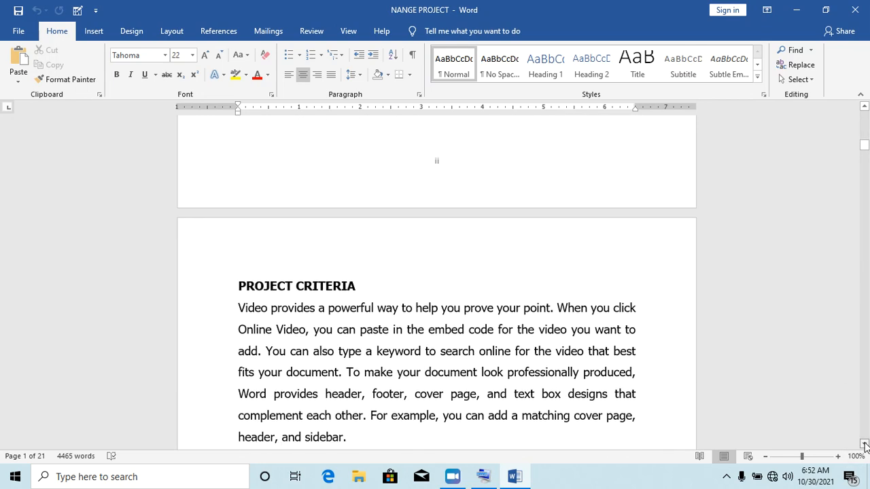
pyautogui.click(865, 445)
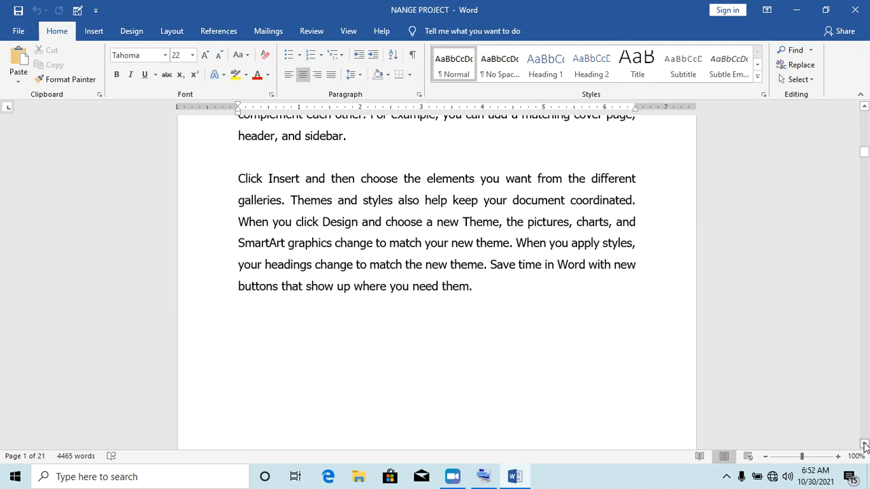
pyautogui.click(865, 445)
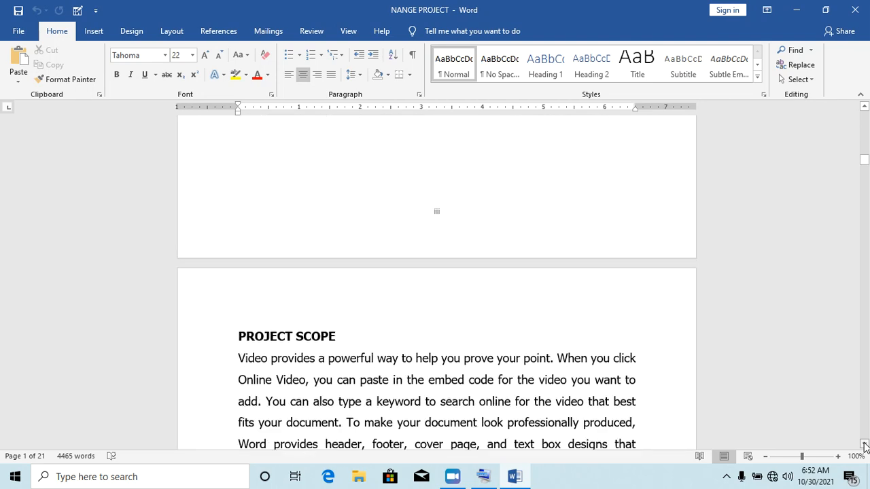
pyautogui.click(865, 446)
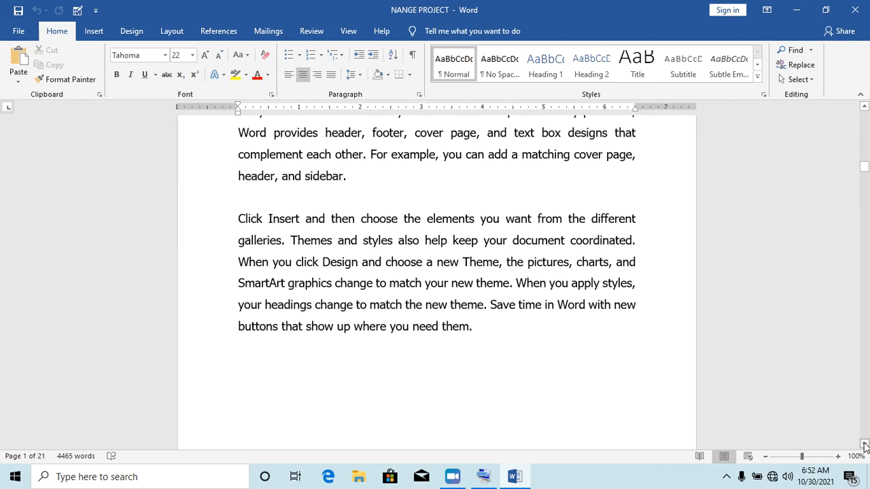
pyautogui.click(864, 445)
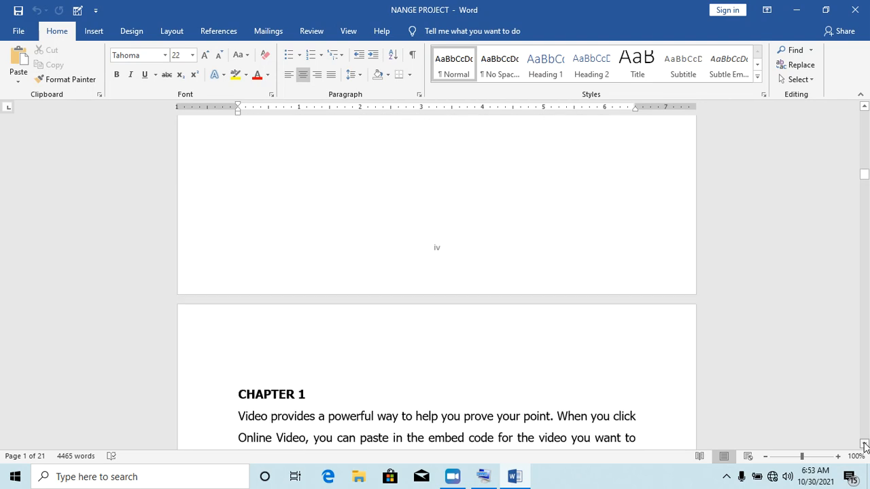
pyautogui.click(864, 445)
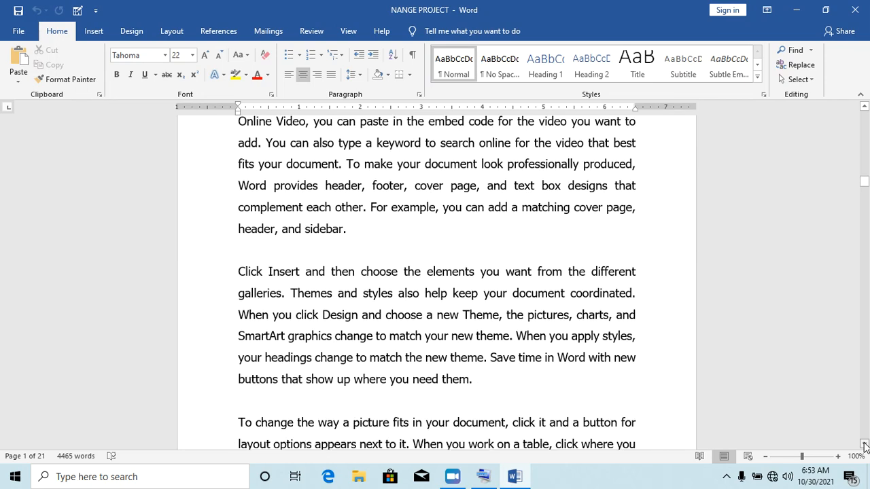
pyautogui.click(865, 445)
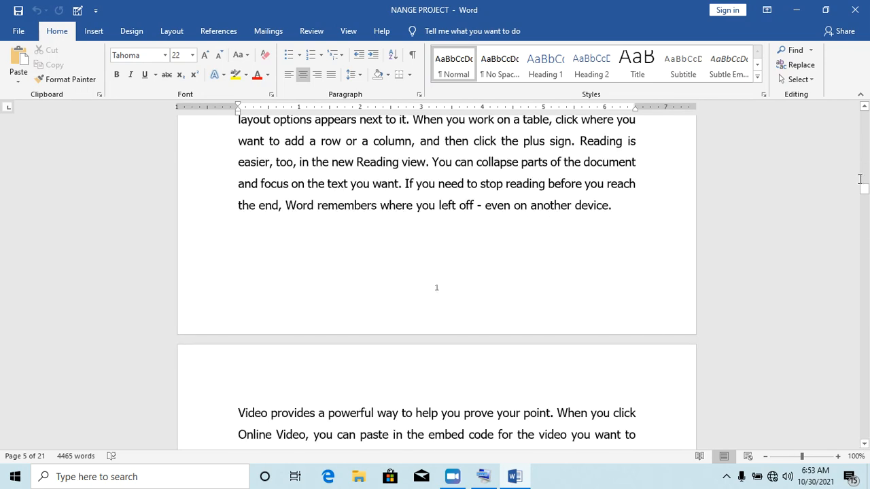
pyautogui.moveTo(865, 192); pyautogui.dragTo(866, 115)
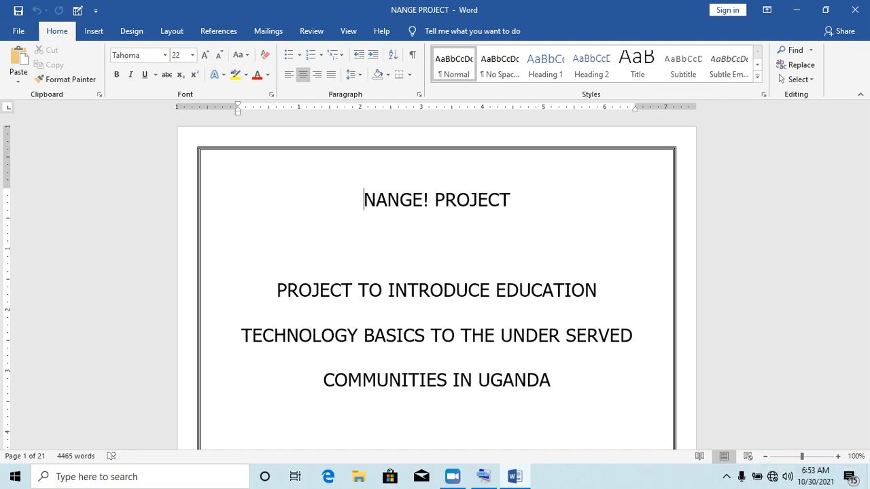
# - Apply the Heading 1 style to the PROJECT CONCEPT title on the page after the cover
pyautogui.click(864, 443)
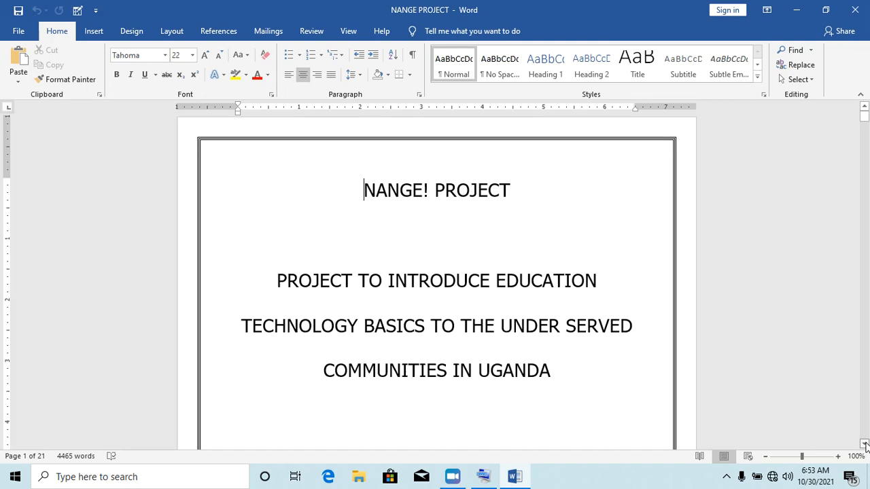
pyautogui.moveTo(865, 443); pyautogui.dragTo(865, 443)
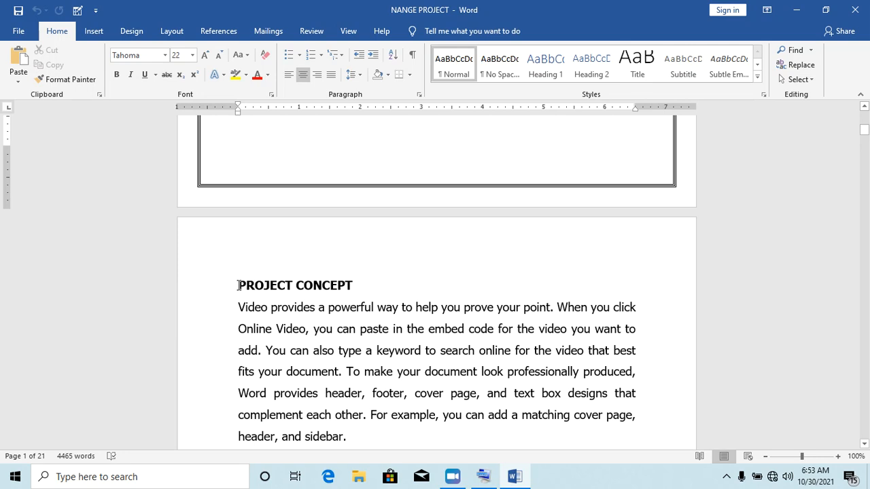
pyautogui.moveTo(238, 285); pyautogui.dragTo(354, 285)
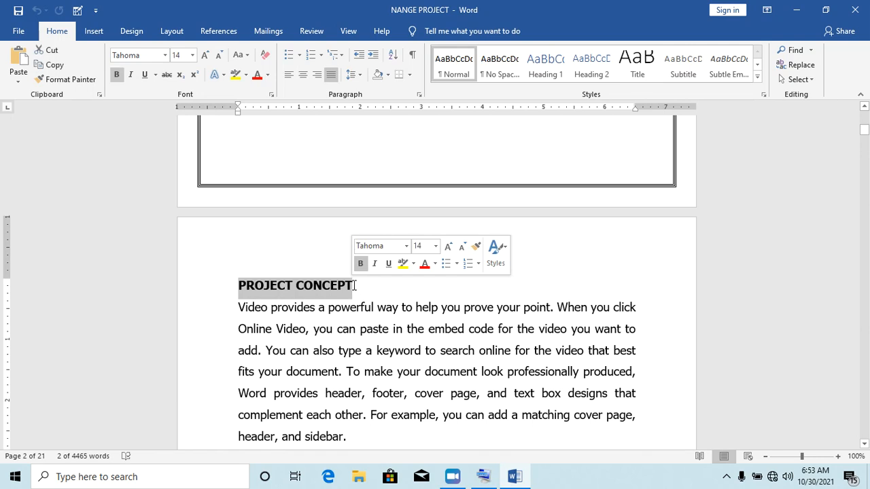
pyautogui.click(335, 307)
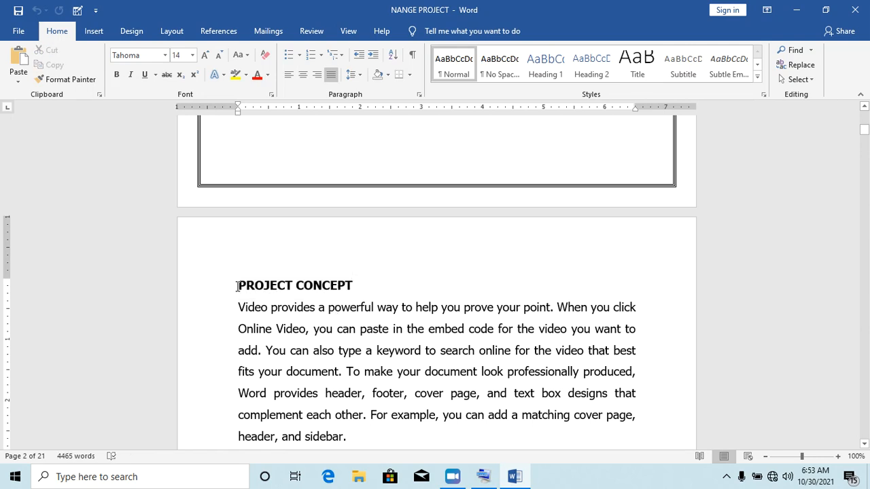
pyautogui.moveTo(238, 286); pyautogui.dragTo(353, 286)
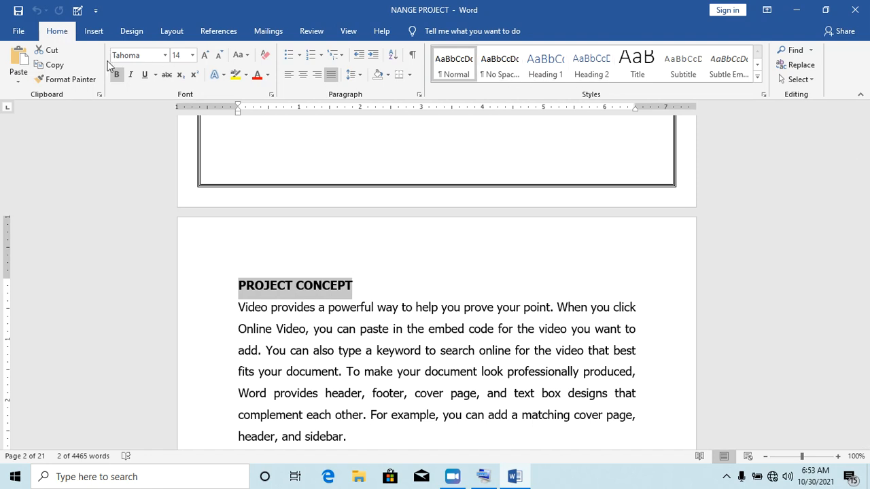
pyautogui.click(544, 72)
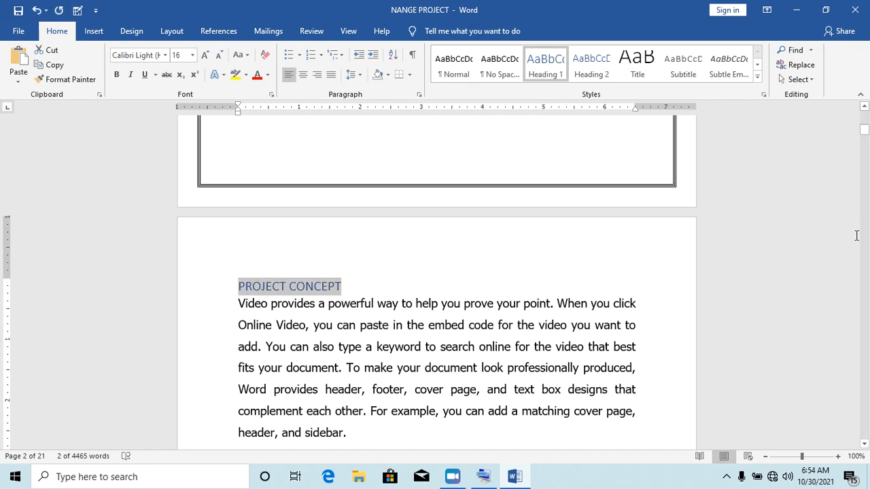
# - Push the PROJECT CRITERIA title onto the next page with an empty line and apply the Heading 1 style to it
pyautogui.click(864, 445)
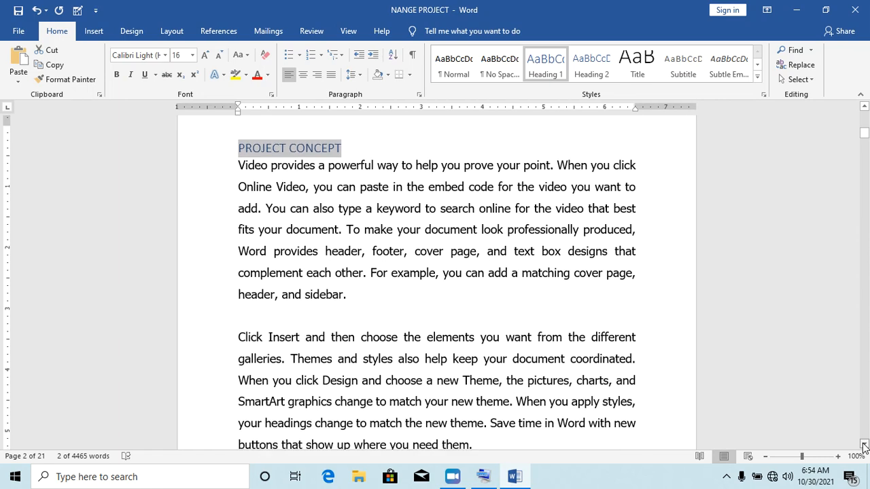
pyautogui.moveTo(865, 445); pyautogui.dragTo(865, 445)
pyautogui.click(252, 221)
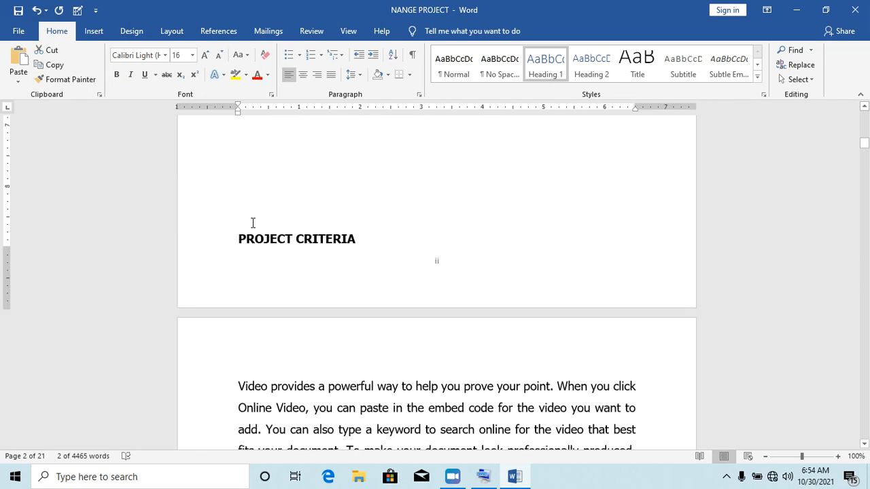
pyautogui.press('Return')
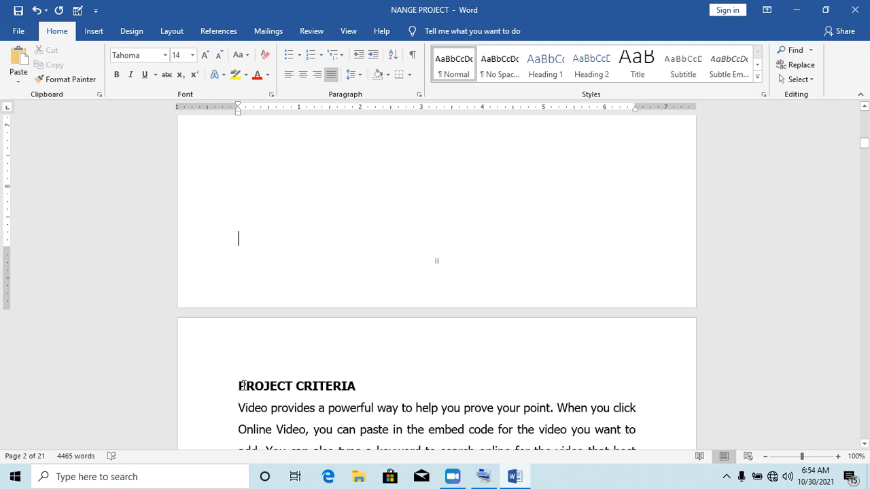
pyautogui.moveTo(239, 386); pyautogui.dragTo(355, 388)
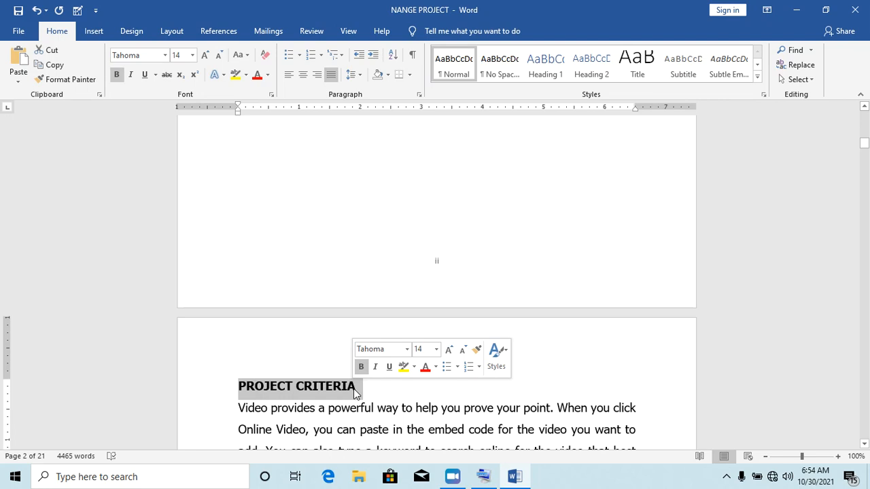
pyautogui.click(544, 74)
pyautogui.click(544, 74)
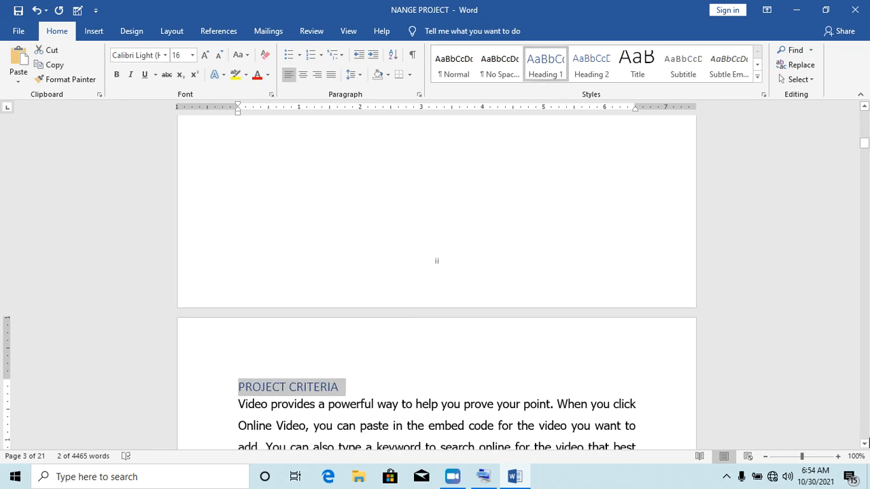
# - Insert an empty line before PROJECT SCOPE to move it to the next page, and give the title the Heading 1 style
pyautogui.moveTo(865, 445); pyautogui.dragTo(865, 445)
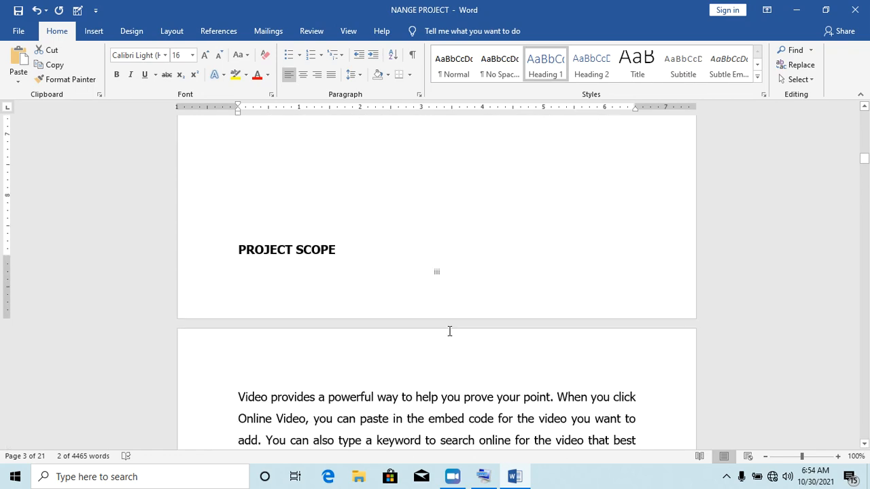
pyautogui.click(234, 231)
pyautogui.press('Return')
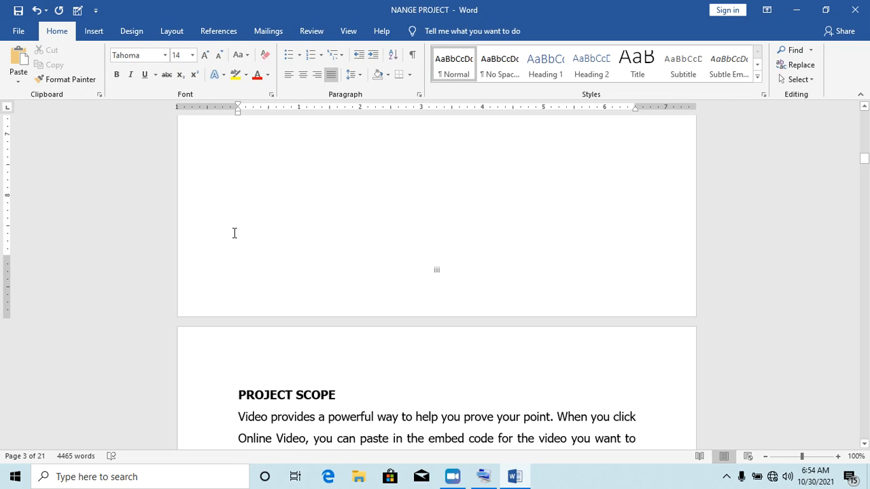
pyautogui.moveTo(244, 398); pyautogui.dragTo(318, 399)
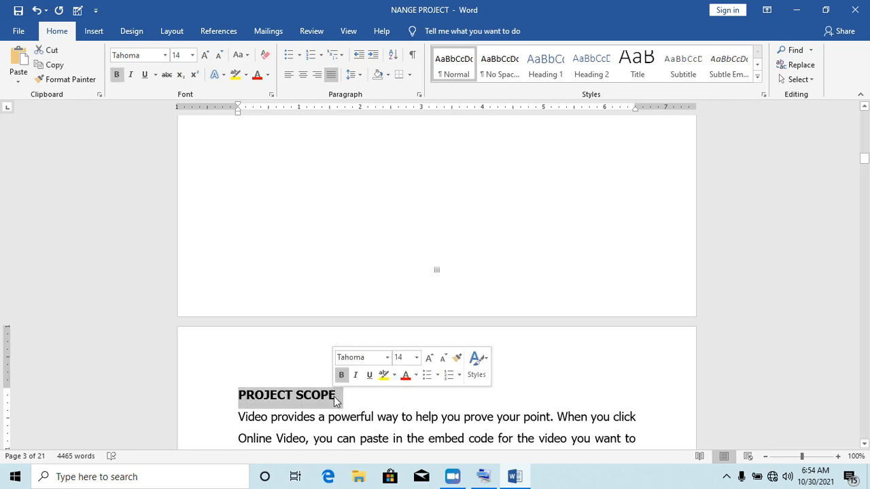
pyautogui.click(552, 71)
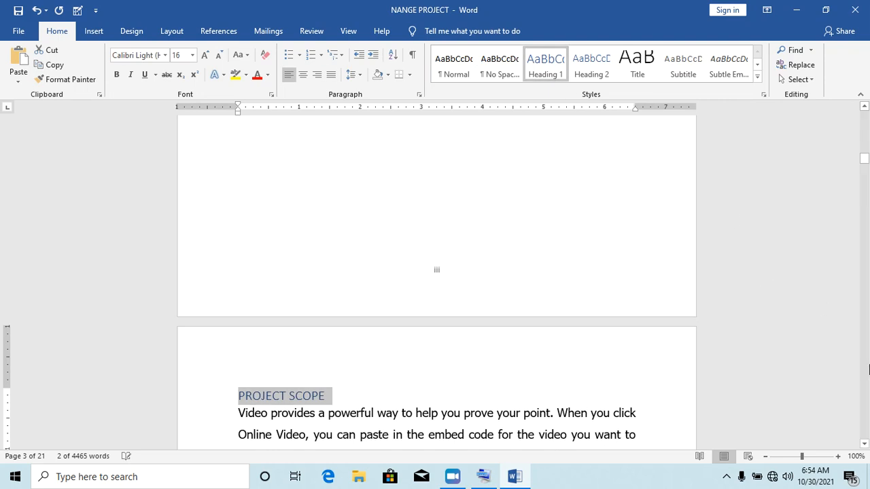
# - Apply the Heading 1 style to the CHAPTER 1 title
pyautogui.click(863, 443)
pyautogui.scroll(-4, 864, 443)
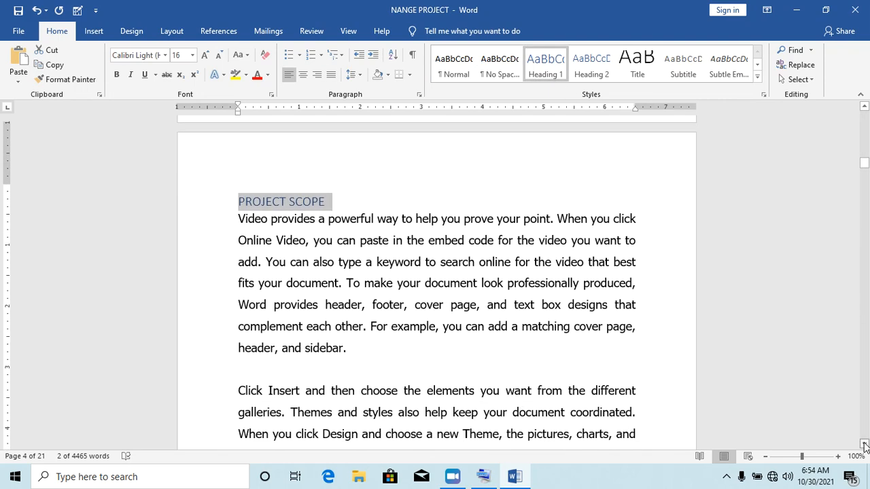
pyautogui.scroll(-5, 864, 444)
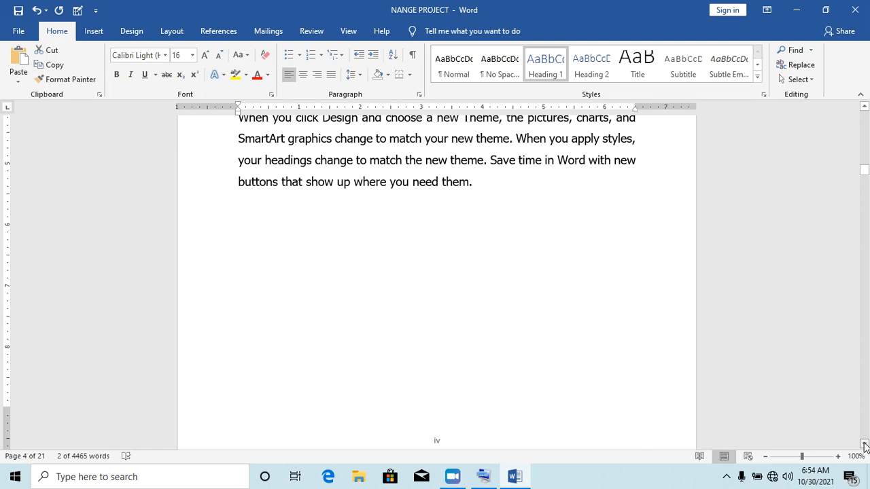
pyautogui.scroll(-3, 864, 443)
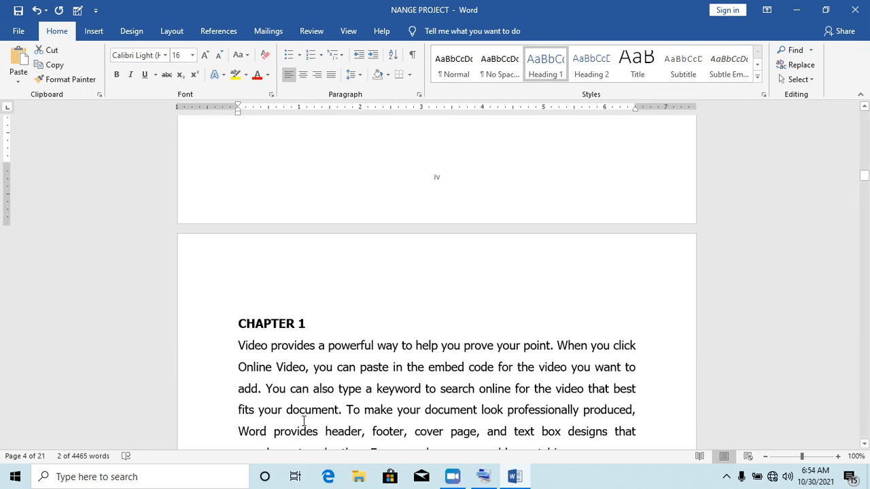
pyautogui.moveTo(307, 324); pyautogui.dragTo(238, 324)
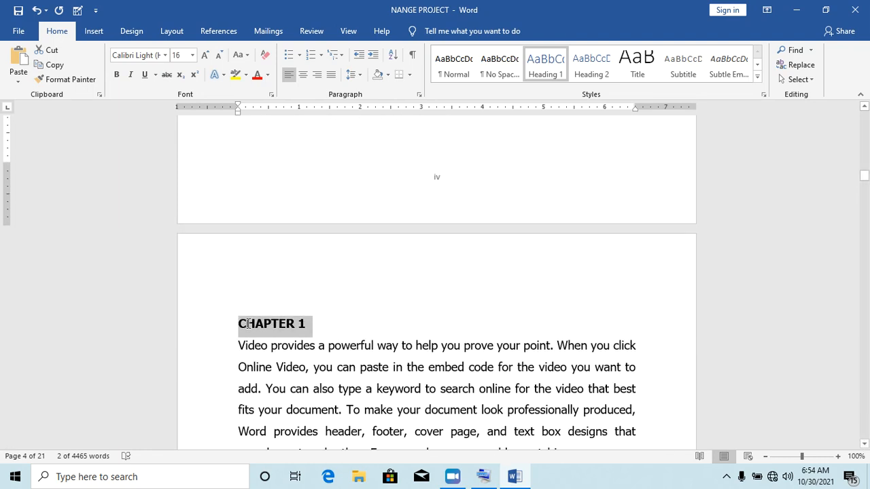
pyautogui.click(545, 64)
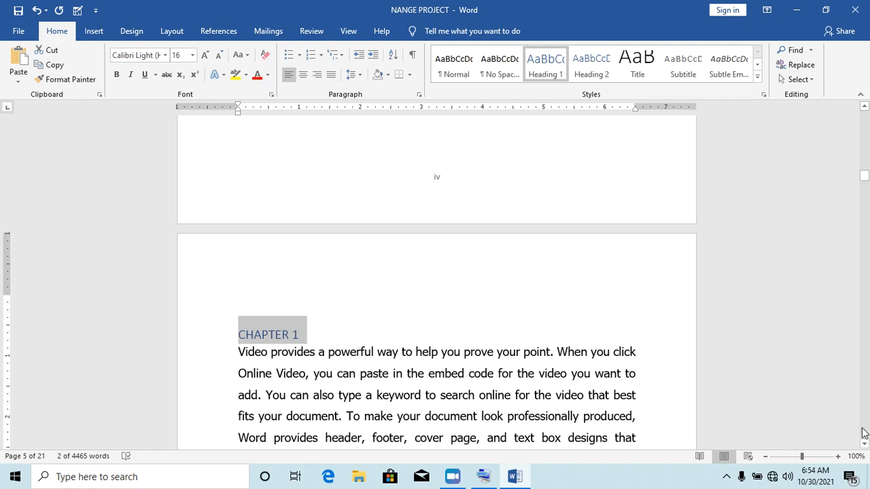
# - Open the Find and Replace dialog from the CHAPTER 1 page, briefly showing and minimizing the on-screen keyboard
pyautogui.click(864, 445)
pyautogui.scroll(-2, 864, 445)
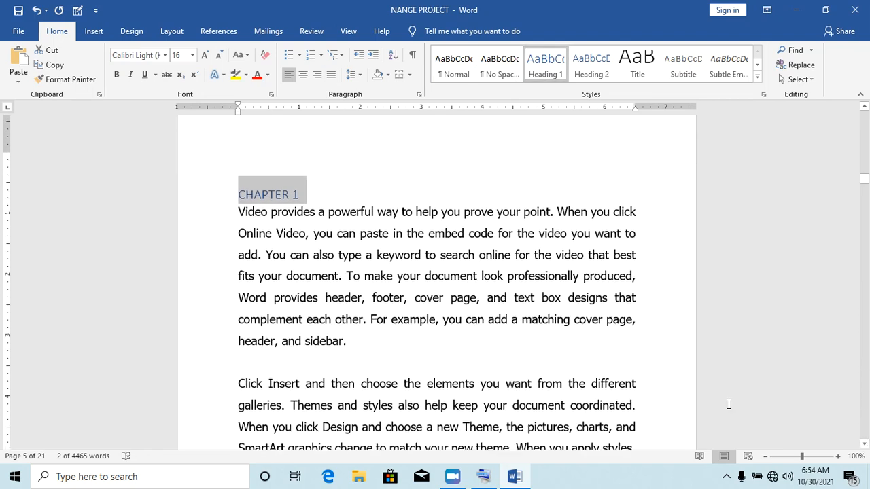
pyautogui.click(361, 341)
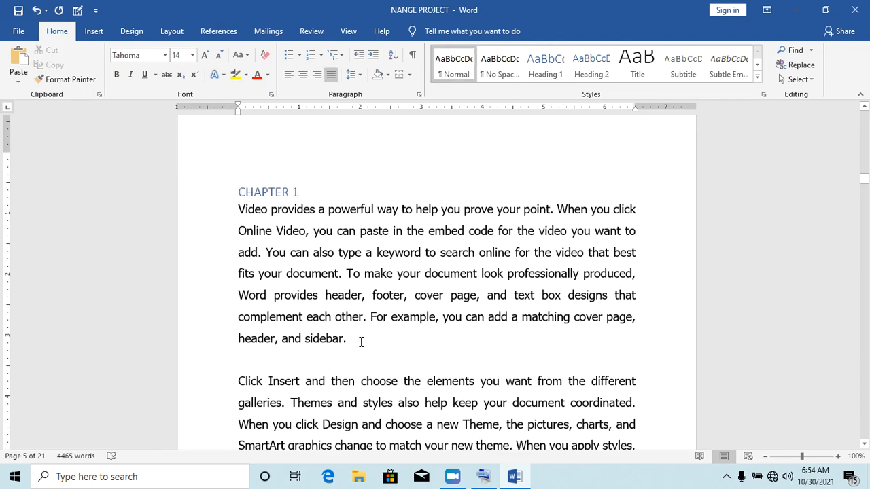
pyautogui.hotkey('ctrl', 'g')
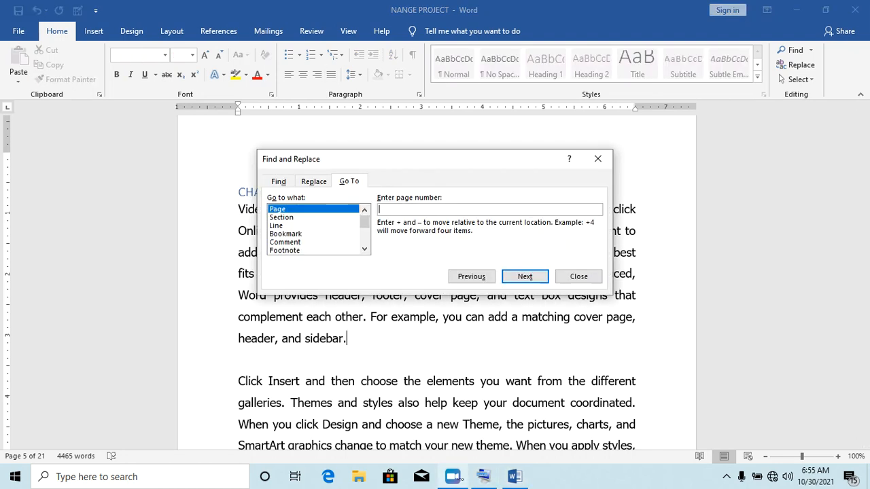
pyautogui.click(484, 478)
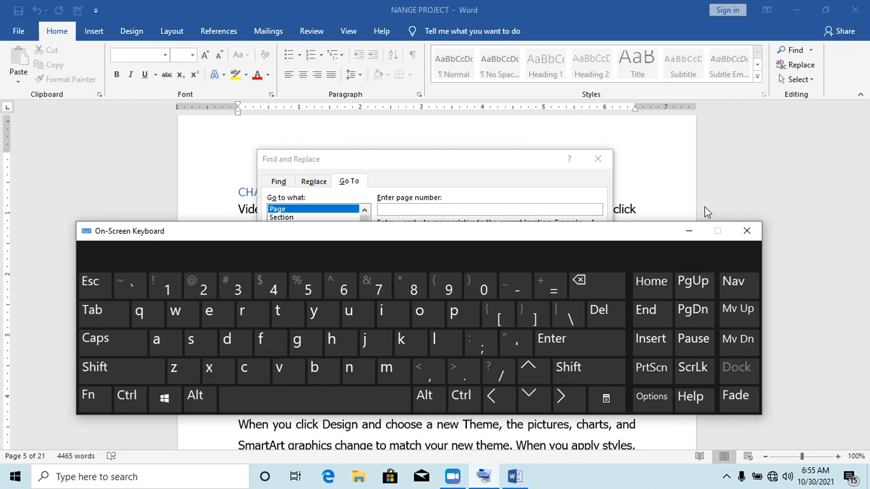
pyautogui.click(688, 234)
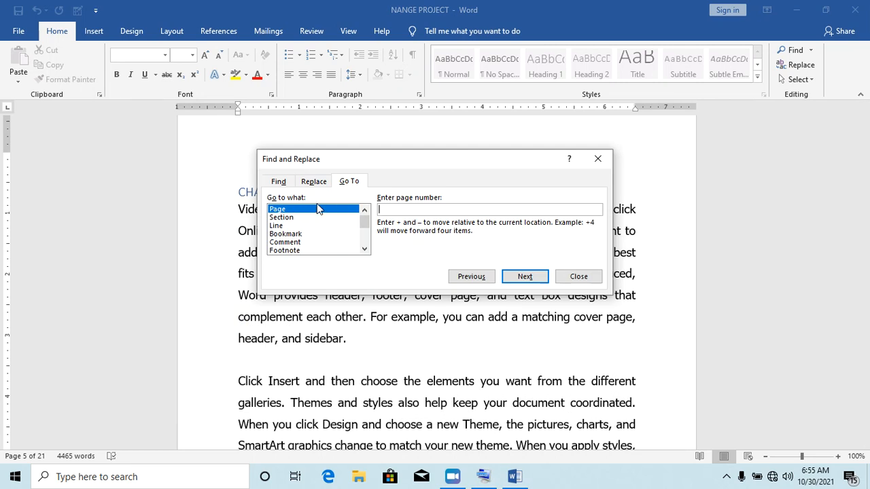
# - Find "2" in the document and apply the Heading 1 style to the CHAPTER 2 title
pyautogui.click(284, 181)
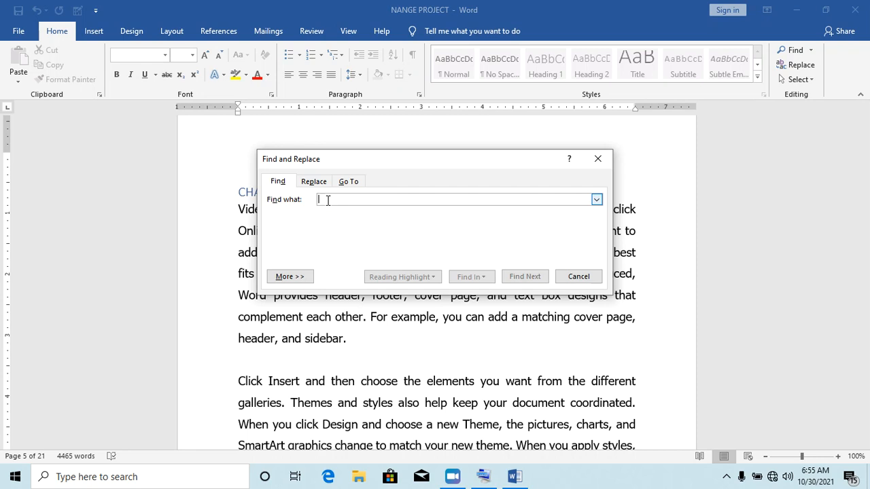
pyautogui.write('2')
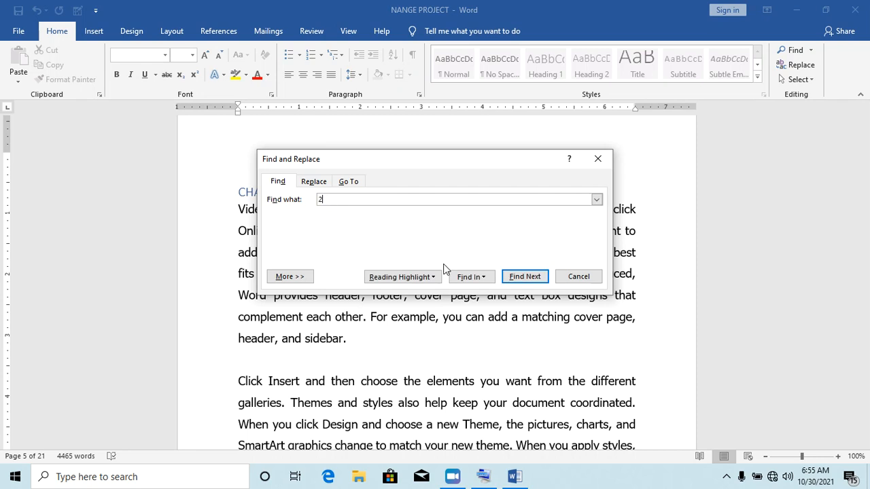
pyautogui.click(525, 277)
pyautogui.moveTo(411, 160); pyautogui.dragTo(425, 246)
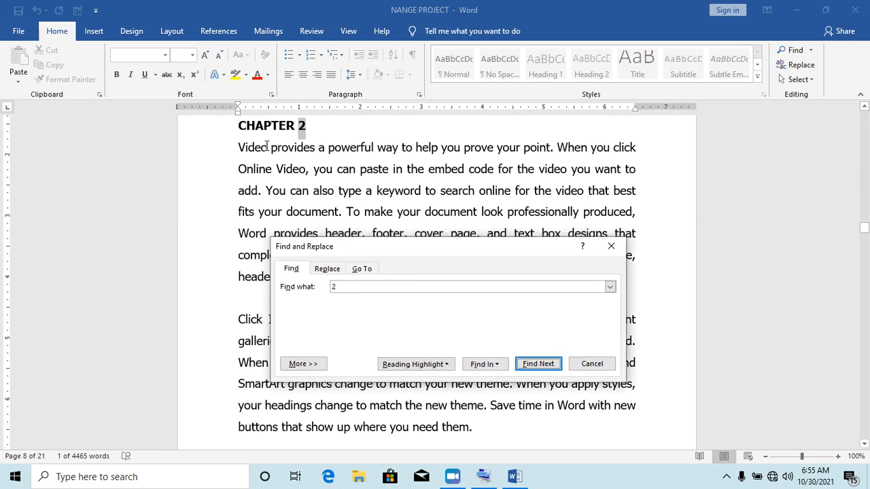
pyautogui.moveTo(240, 127); pyautogui.dragTo(304, 126)
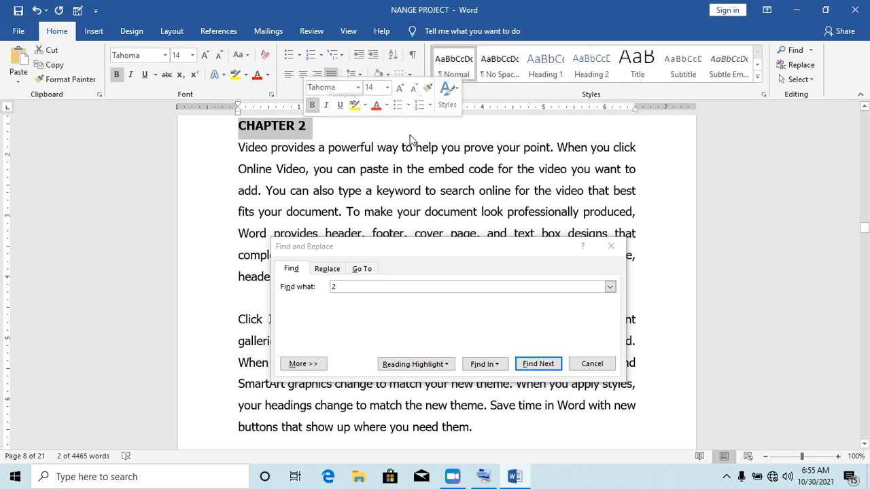
pyautogui.click(538, 73)
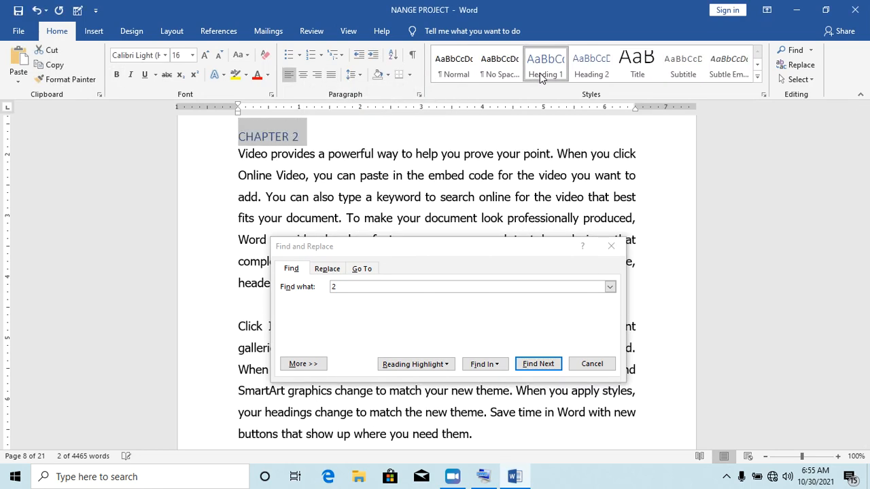
# - Search the rest of the document for "3" and apply the Heading 1 style to the CHAPTER 3 title
pyautogui.click(345, 286)
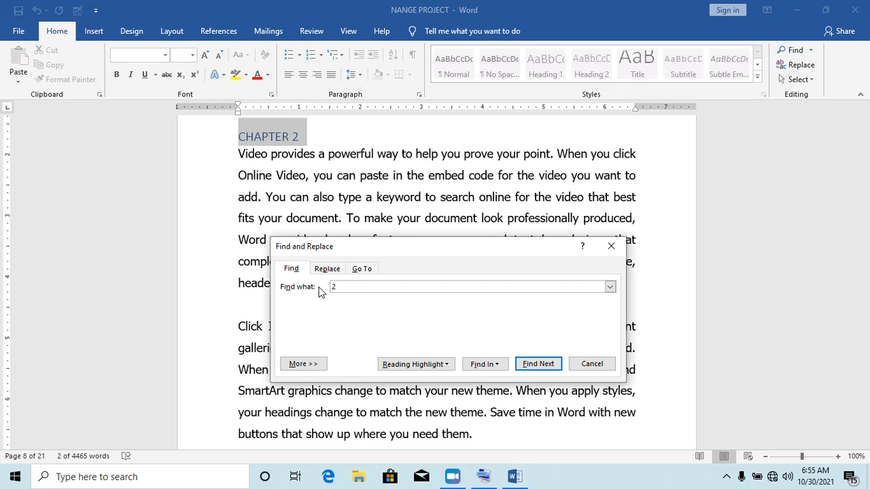
pyautogui.moveTo(342, 288); pyautogui.dragTo(327, 288)
pyautogui.write('3')
pyautogui.click(539, 365)
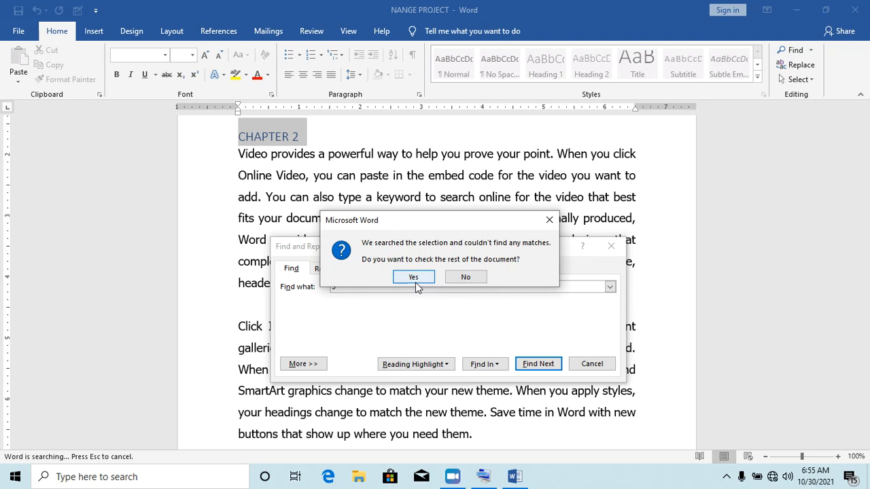
pyautogui.click(417, 282)
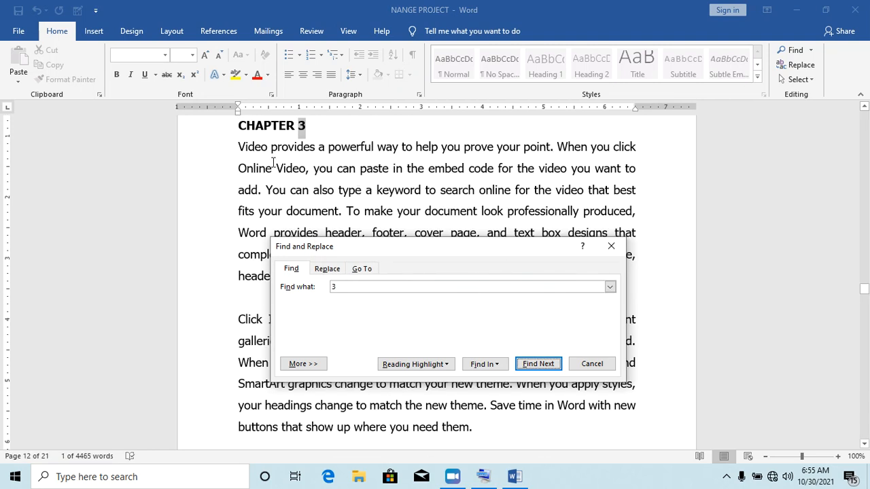
pyautogui.moveTo(239, 126); pyautogui.dragTo(274, 123)
pyautogui.moveTo(300, 124); pyautogui.dragTo(303, 125)
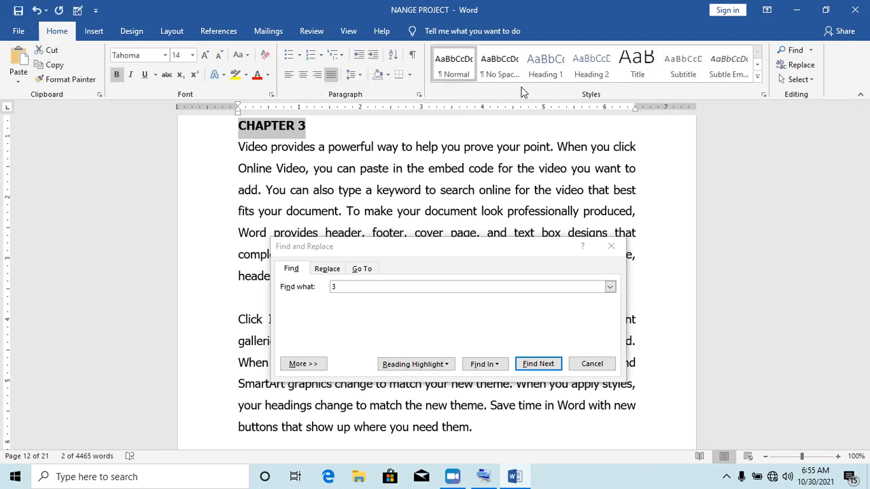
pyautogui.click(536, 72)
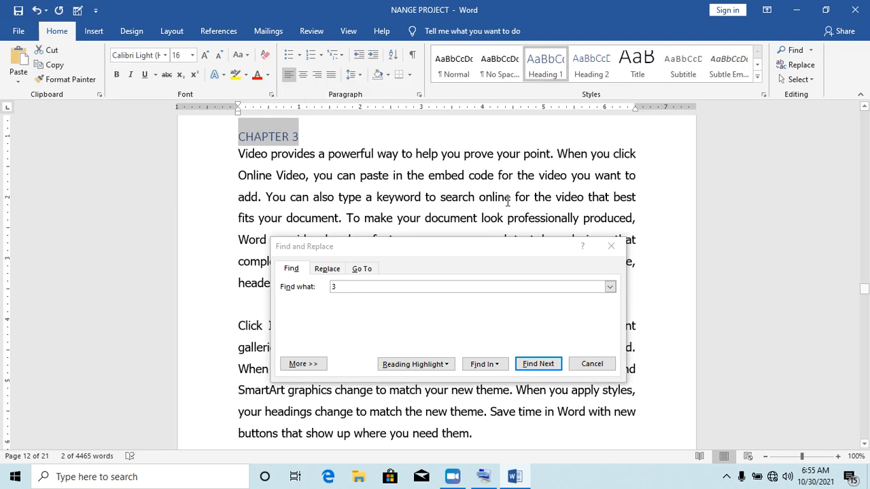
# - Search the rest of the document for "chapter 4" and give the CHAPTER 4 title the Heading 1 style
pyautogui.click(349, 287)
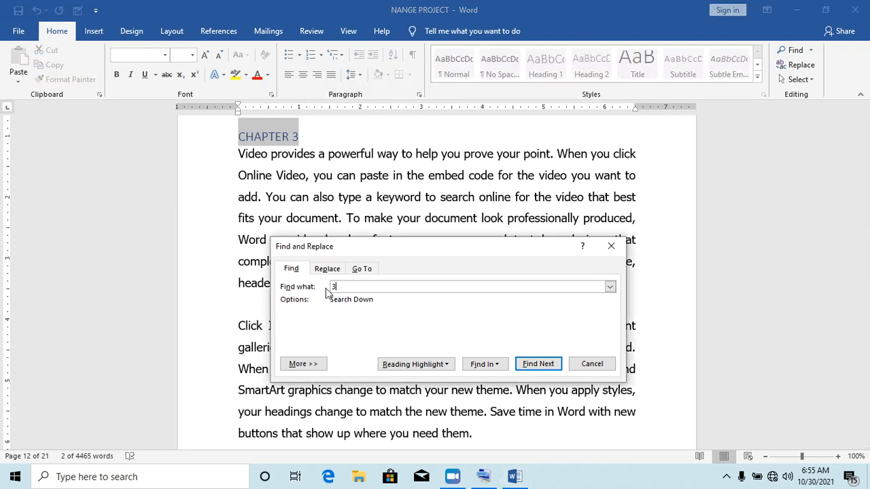
pyautogui.doubleClick(328, 288)
pyautogui.click(537, 366)
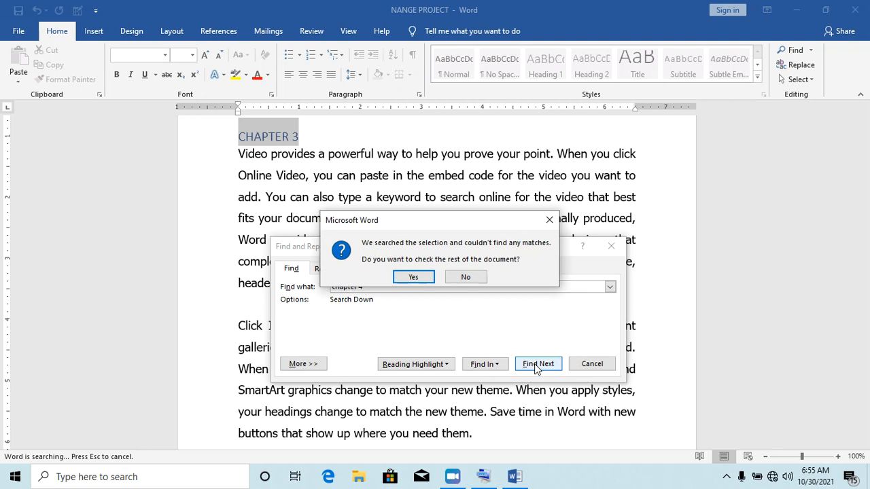
pyautogui.click(414, 278)
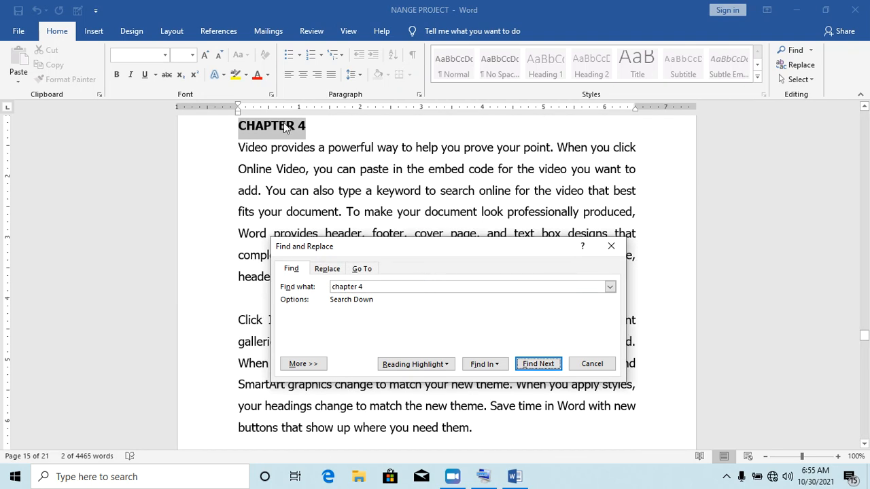
pyautogui.click(325, 131)
pyautogui.moveTo(313, 129); pyautogui.dragTo(258, 125)
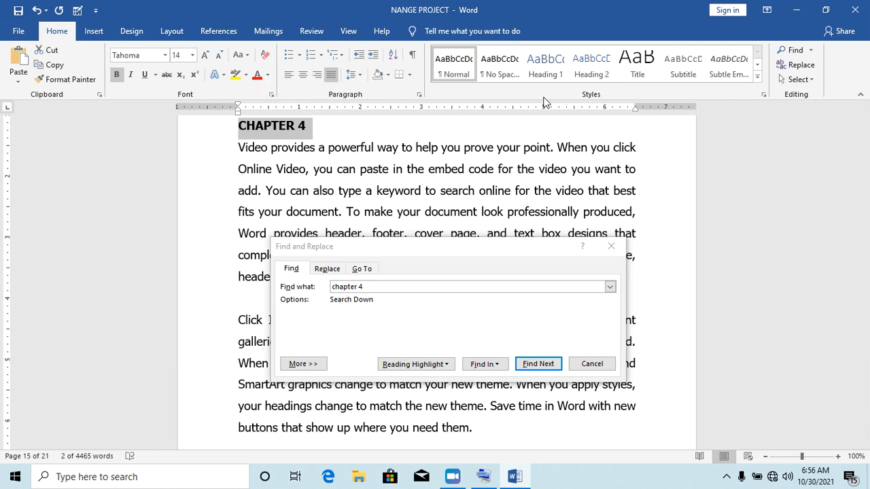
pyautogui.click(546, 71)
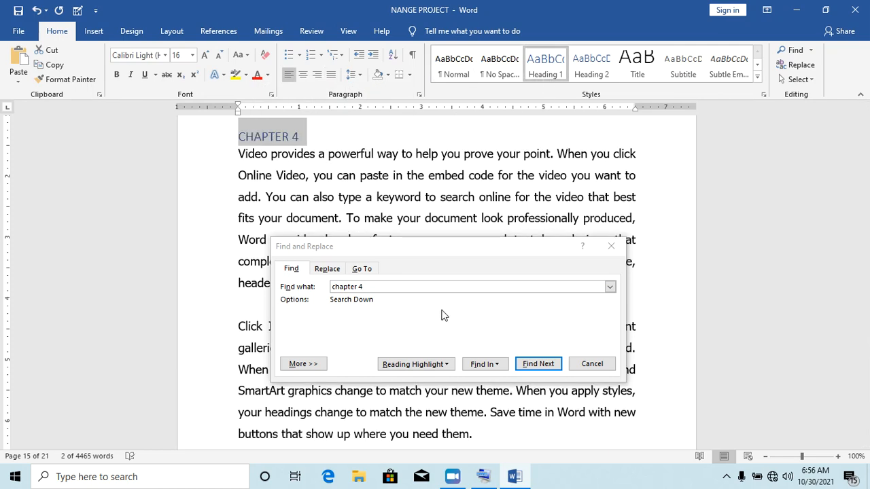
# - Find "chapter 5" in the rest of the document, apply the Heading 1 style to that title, and close the search dialog
pyautogui.click(365, 287)
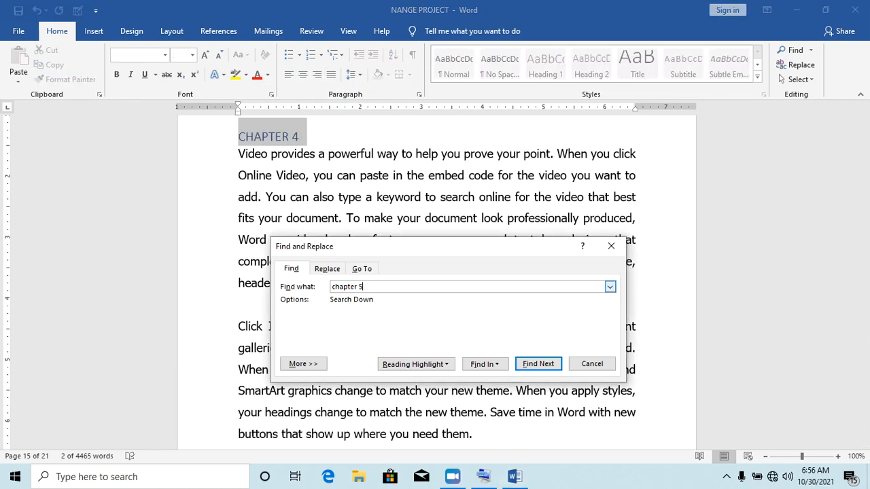
pyautogui.click(534, 366)
pyautogui.click(414, 277)
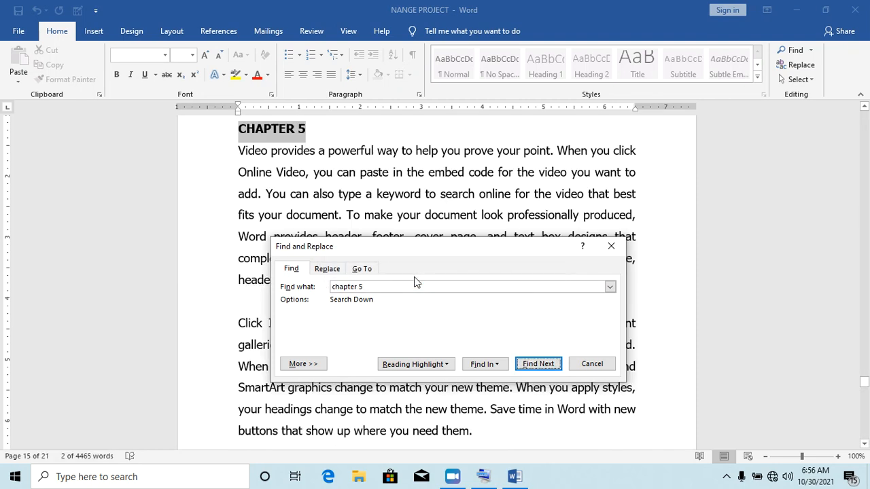
pyautogui.click(343, 169)
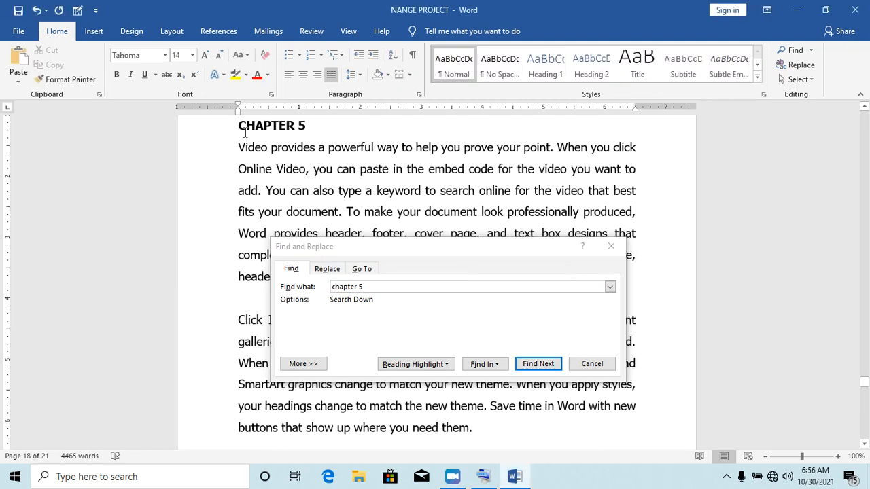
pyautogui.moveTo(239, 128); pyautogui.dragTo(306, 130)
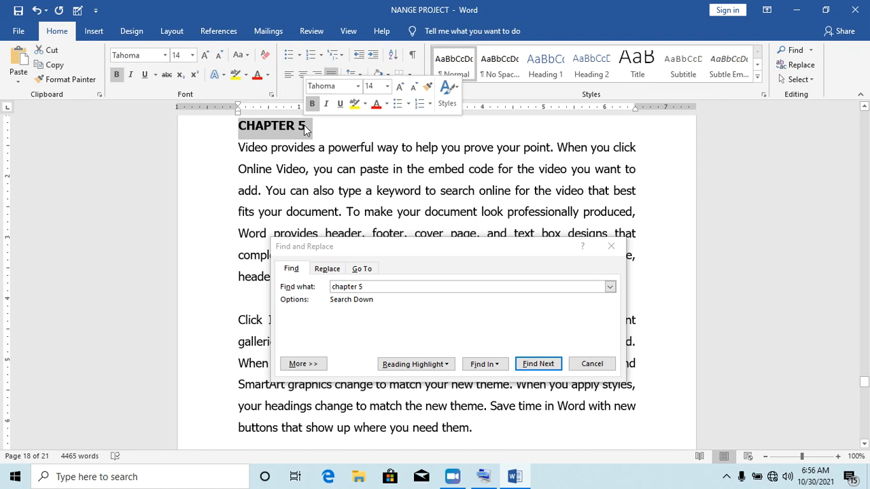
pyautogui.click(547, 68)
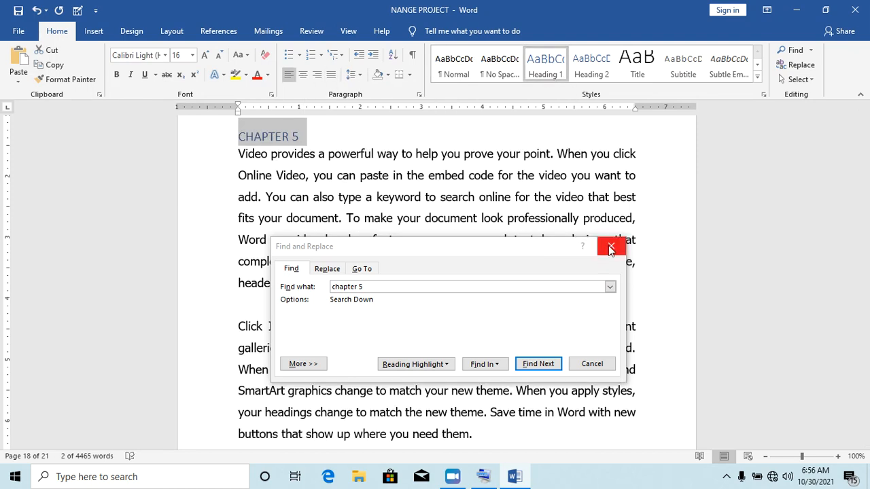
pyautogui.click(611, 246)
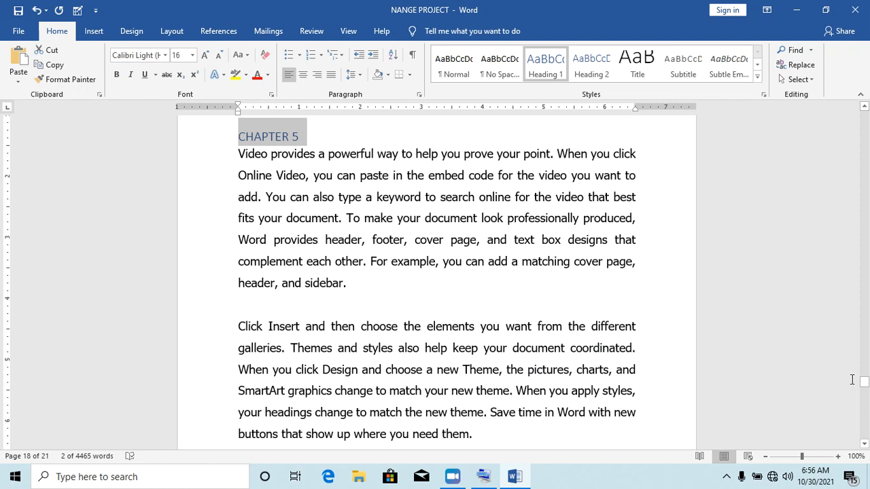
# - Insert an empty line above the PROJECT CONCEPT title on the page after the cover
pyautogui.moveTo(864, 382); pyautogui.dragTo(864, 113)
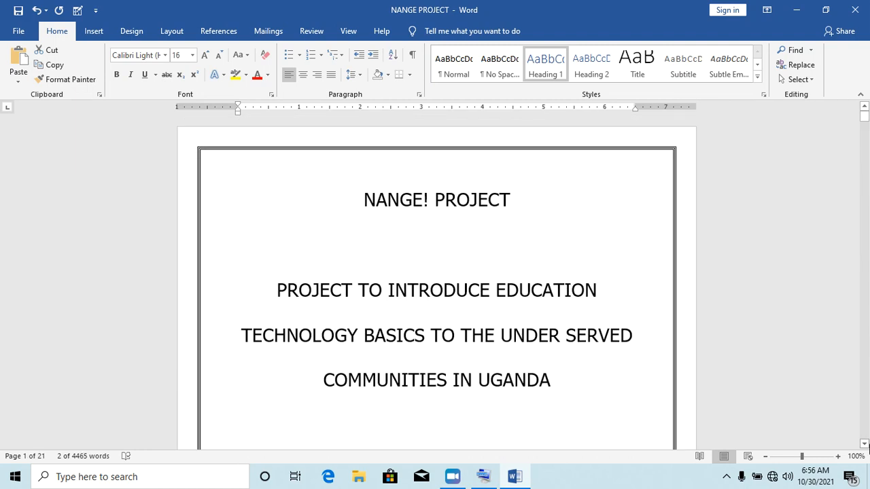
pyautogui.moveTo(865, 444); pyautogui.dragTo(864, 444)
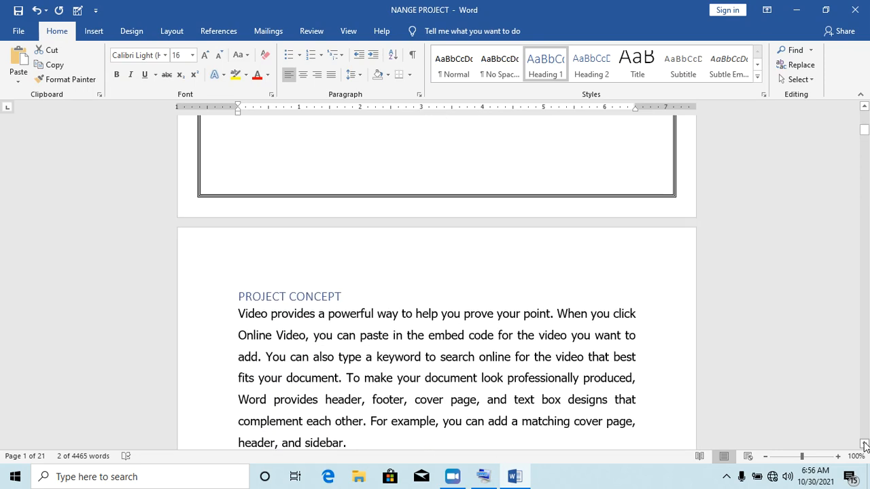
pyautogui.click(239, 292)
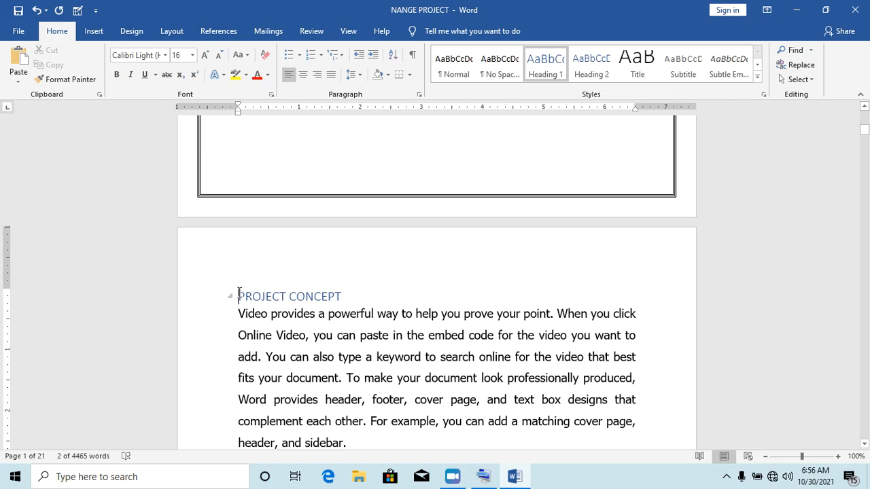
pyautogui.press('Return')
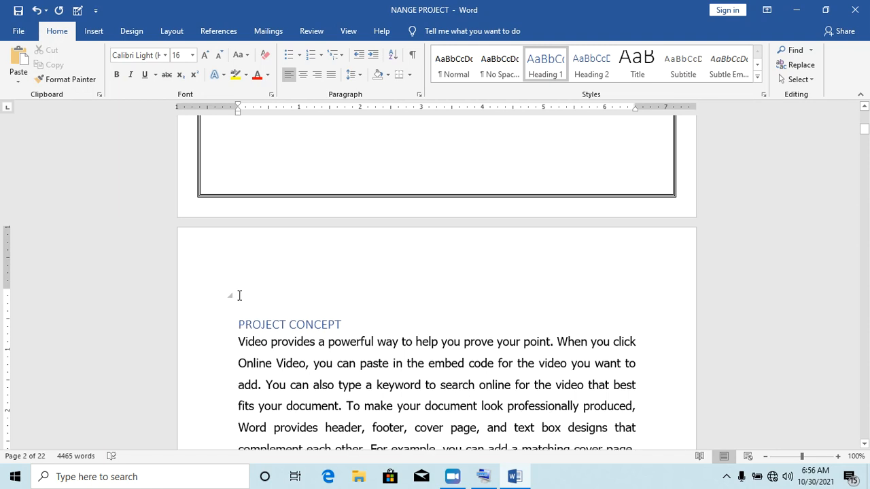
# - Insert the built-in Automatic Table 1 table of contents on the empty line above PROJECT CONCEPT
pyautogui.click(260, 33)
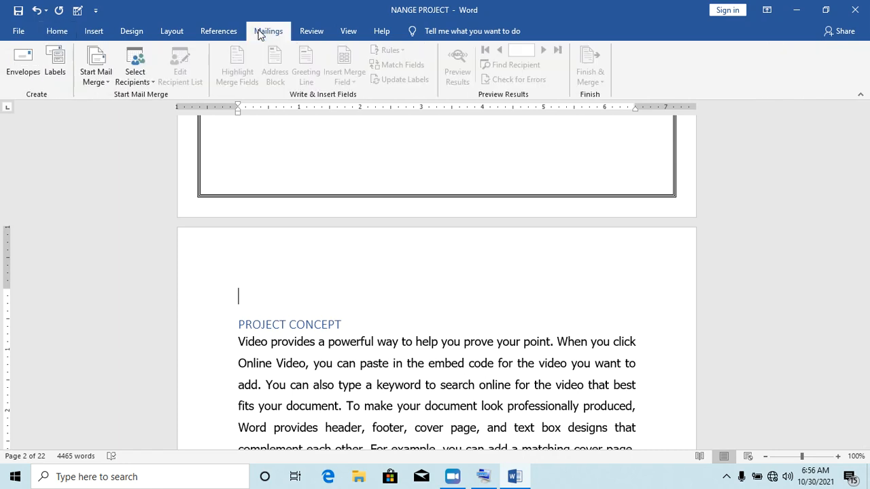
pyautogui.click(307, 31)
pyautogui.click(219, 32)
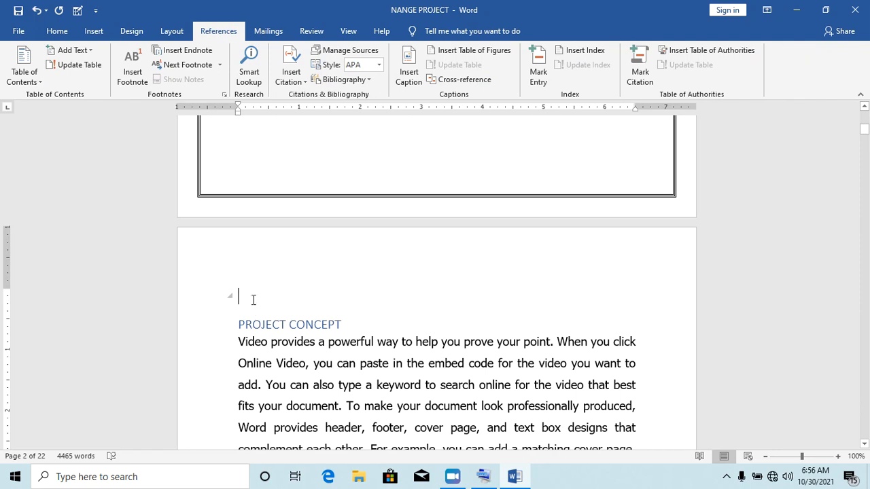
pyautogui.click(39, 81)
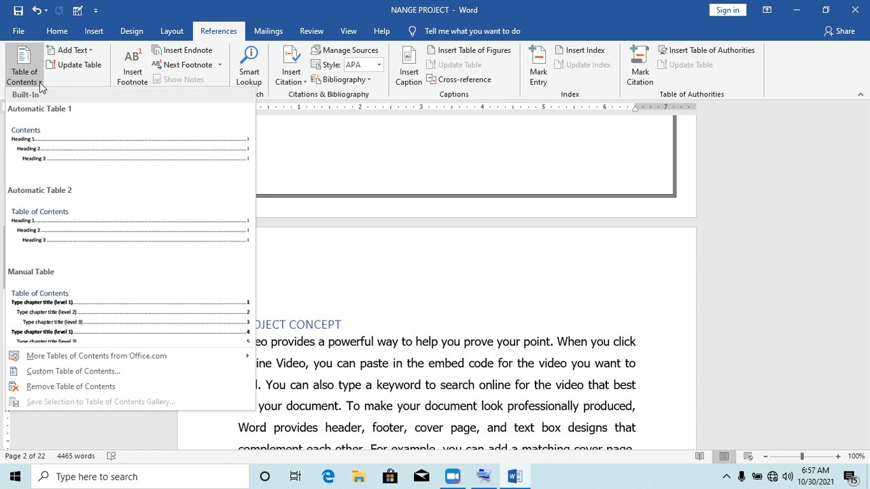
pyautogui.click(64, 145)
pyautogui.scroll(-2, 62, 145)
pyautogui.moveTo(866, 144); pyautogui.dragTo(865, 130)
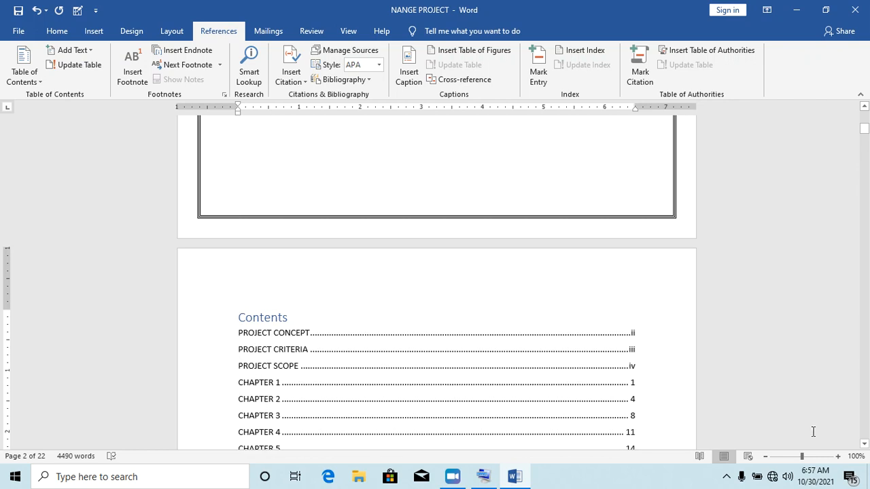
pyautogui.click(866, 446)
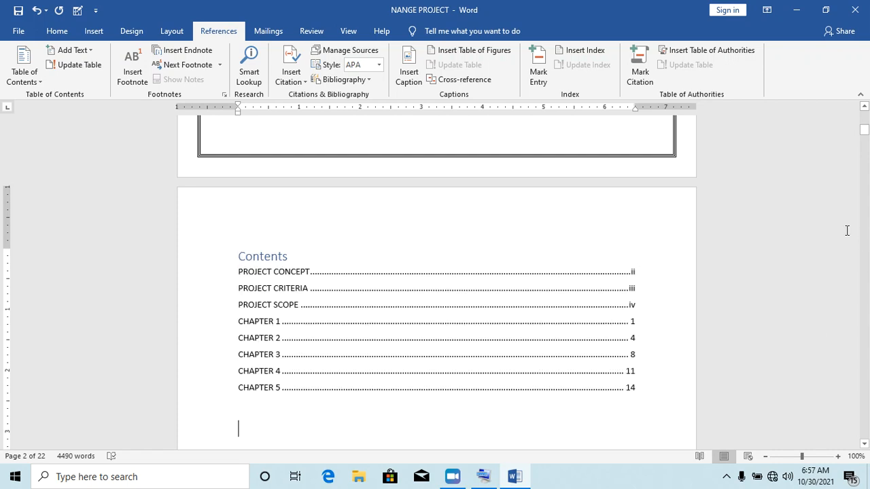
# - Insert empty lines between the table of contents and the PROJECT CONCEPT title until that title starts on a new page
pyautogui.moveTo(866, 136); pyautogui.dragTo(865, 132)
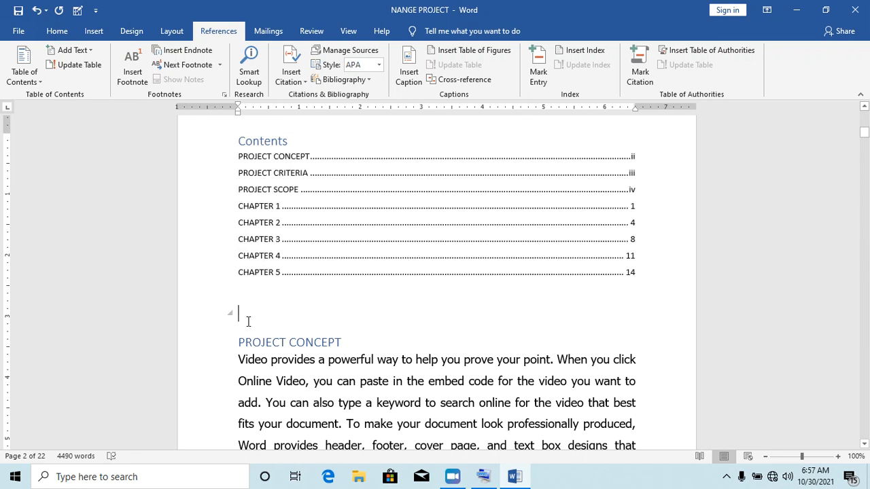
pyautogui.press('Return')
pyautogui.press('Return')
pyautogui.press('Return')
pyautogui.press('Return')
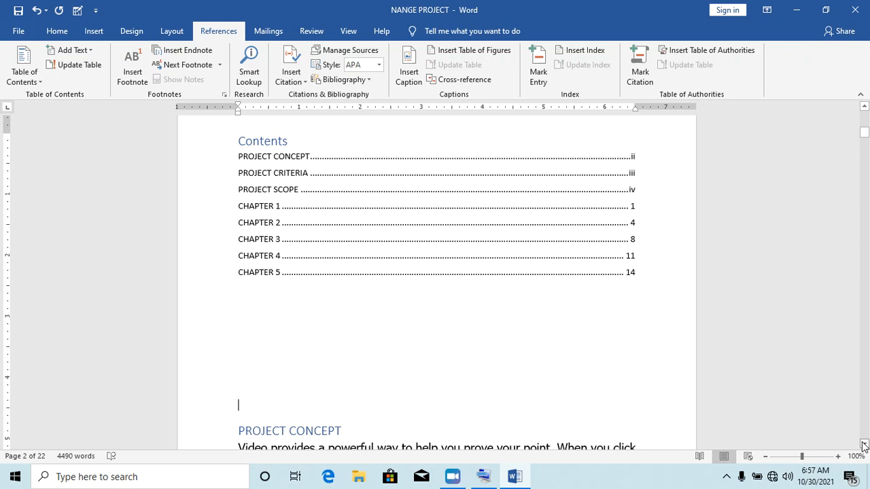
pyautogui.click(863, 445)
pyautogui.click(864, 446)
pyautogui.click(864, 446)
pyautogui.click(864, 446)
pyautogui.press('Return')
pyautogui.press('Return')
pyautogui.press('Return')
pyautogui.press('Return')
pyautogui.press('Return')
pyautogui.press('Return')
pyautogui.press('Return')
pyautogui.press('Return')
pyautogui.press('Return')
pyautogui.press('Return')
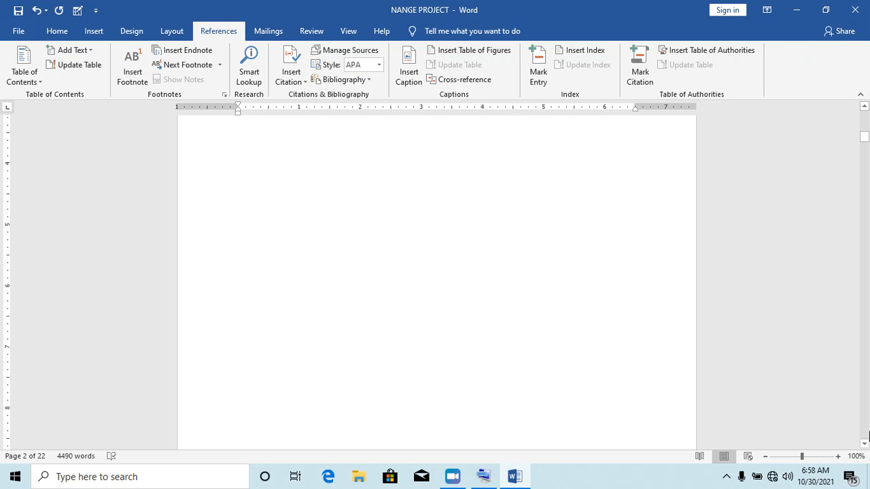
pyautogui.click(864, 445)
pyautogui.click(864, 445)
pyautogui.click(864, 445)
pyautogui.click(864, 446)
pyautogui.click(864, 445)
pyautogui.click(864, 445)
pyautogui.click(864, 445)
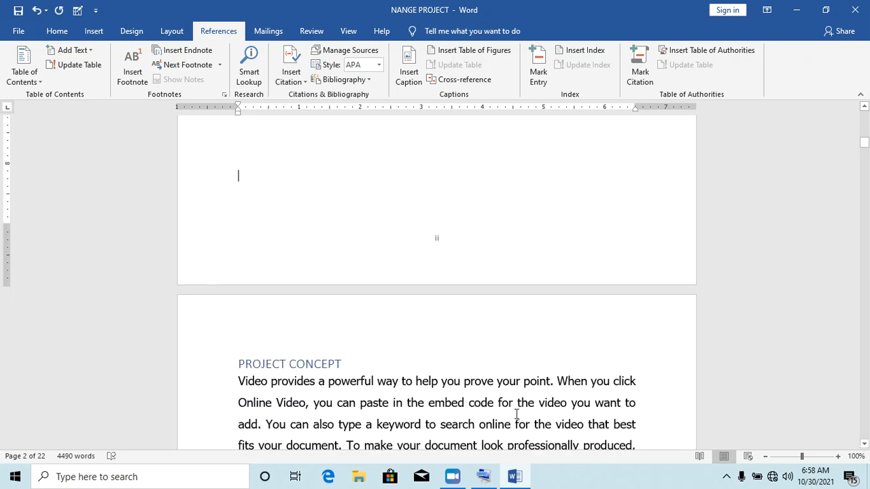
pyautogui.click(325, 365)
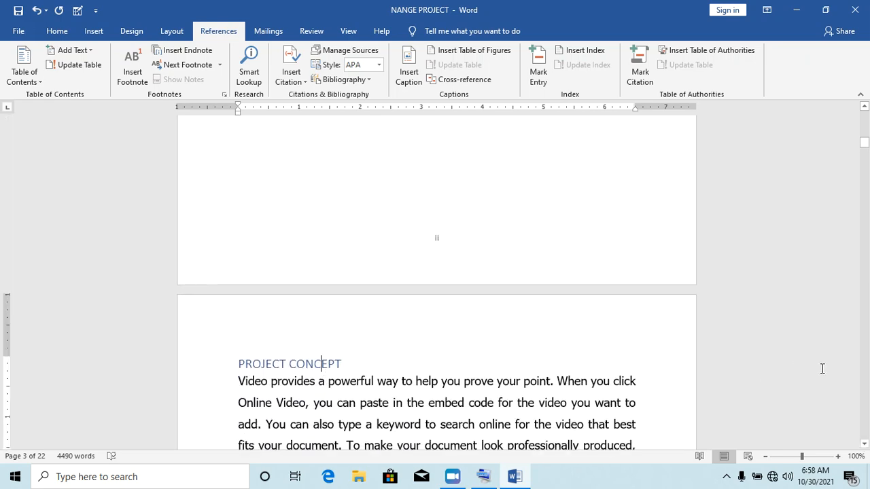
# - Update the table of contents with the option to update page numbers only
pyautogui.click(864, 108)
pyautogui.click(865, 107)
pyautogui.click(864, 108)
pyautogui.click(864, 108)
pyautogui.click(865, 107)
pyautogui.click(865, 107)
pyautogui.click(865, 107)
pyautogui.click(865, 107)
pyautogui.click(865, 107)
pyautogui.click(864, 108)
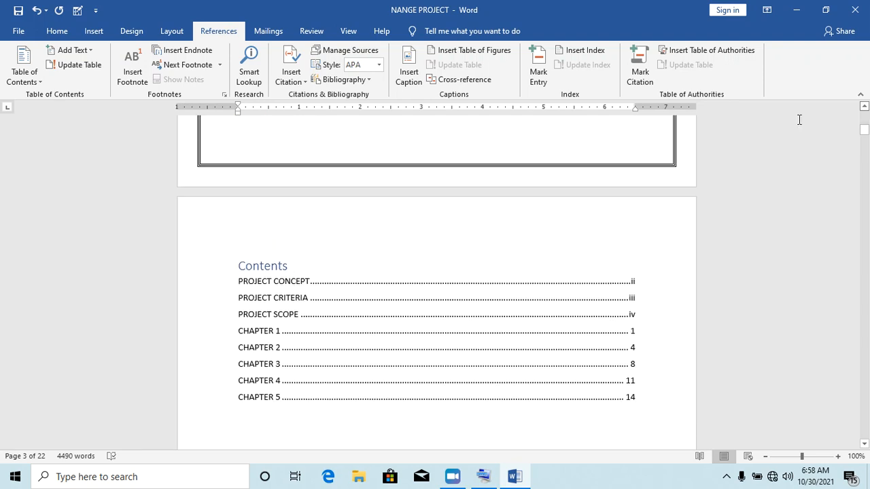
pyautogui.click(261, 278)
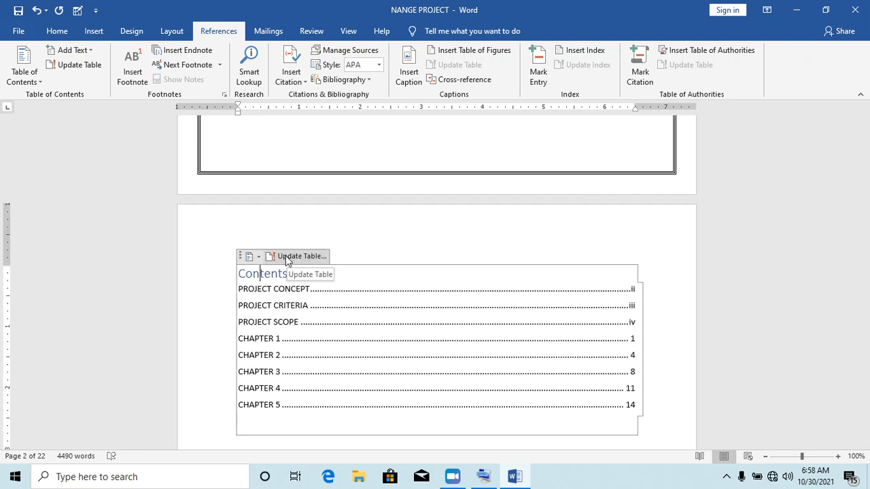
pyautogui.click(286, 261)
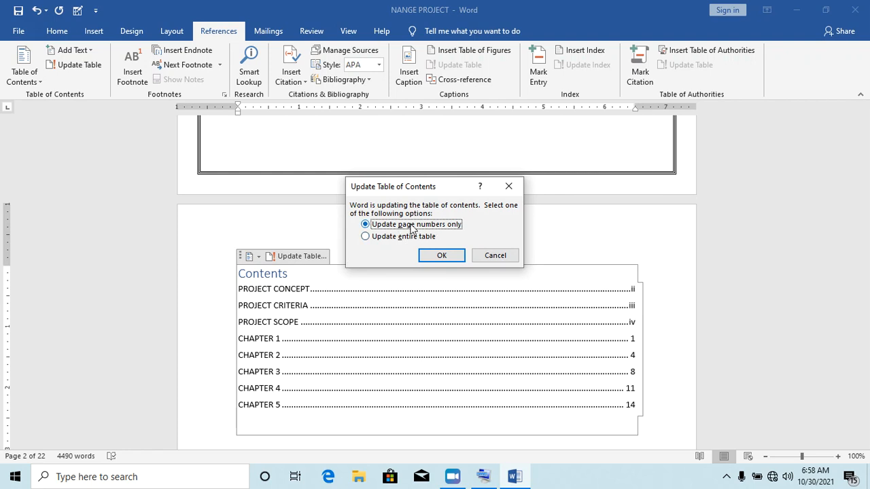
pyautogui.click(440, 257)
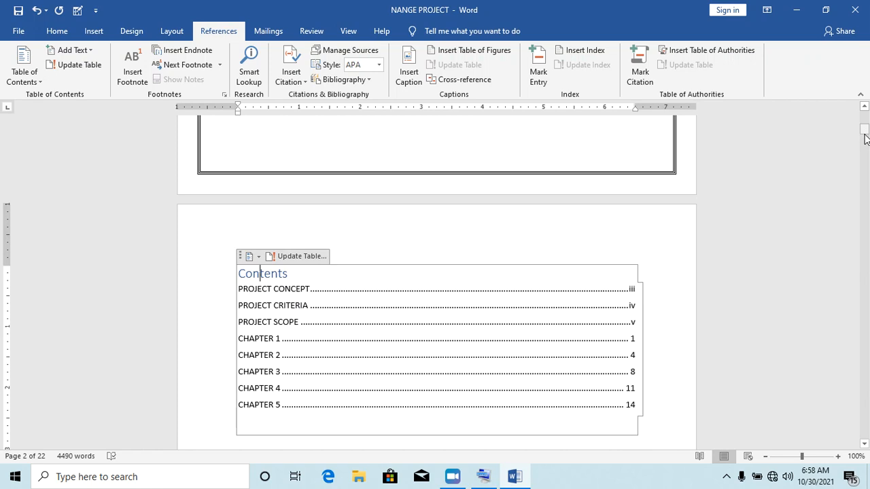
# - Check the page number before PROJECT CONCEPT, the cover page and the updated contents list, and minimize the document window
pyautogui.moveTo(864, 136)
pyautogui.mouseDown()
pyautogui.moveTo(864, 159)
pyautogui.moveTo(865, 151)
pyautogui.mouseUp()
pyautogui.scroll(-1, 531, 248)
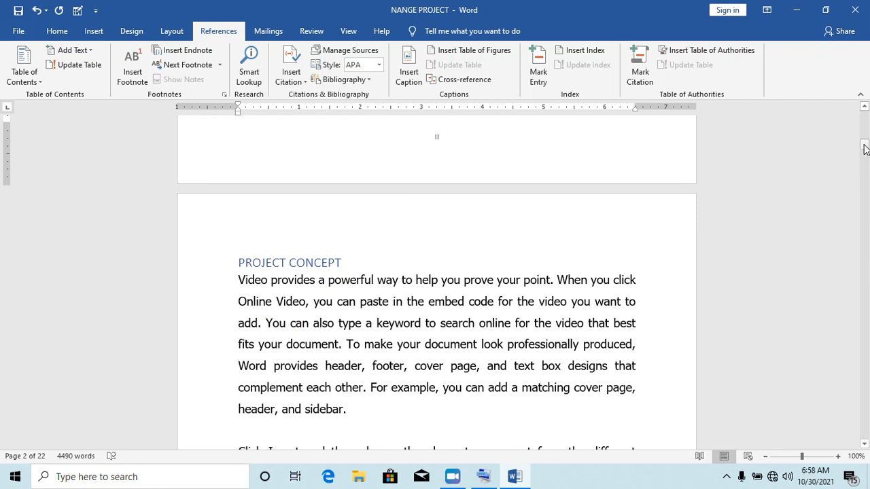
pyautogui.moveTo(864, 148); pyautogui.dragTo(864, 119)
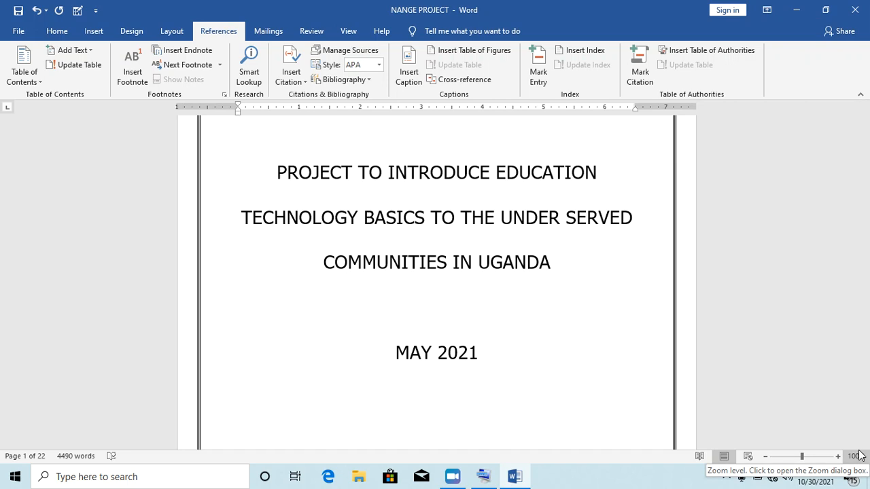
pyautogui.moveTo(864, 446); pyautogui.dragTo(865, 446)
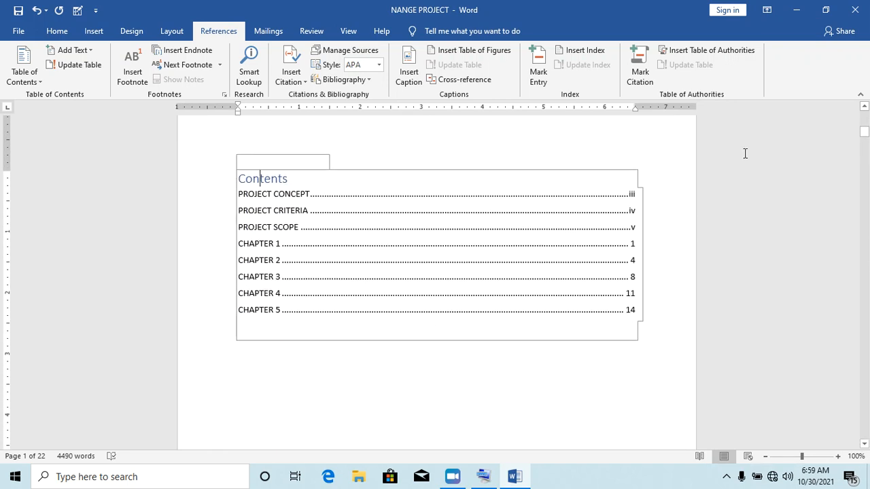
pyautogui.click(798, 12)
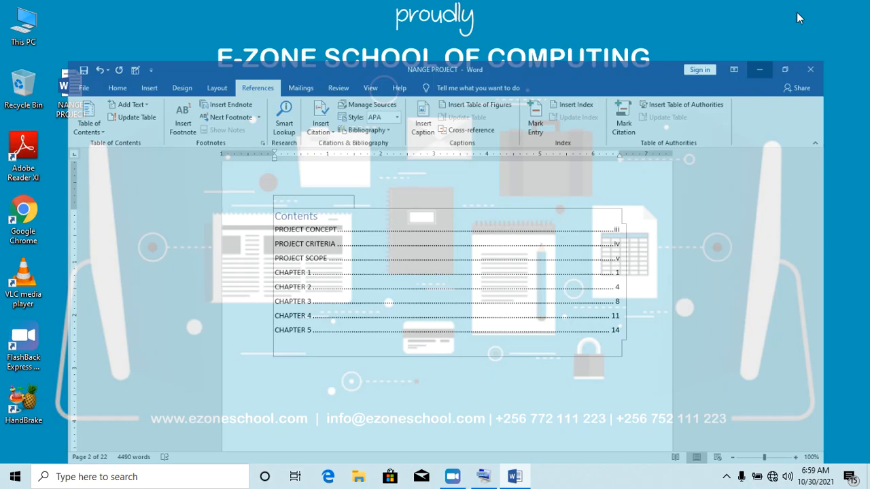